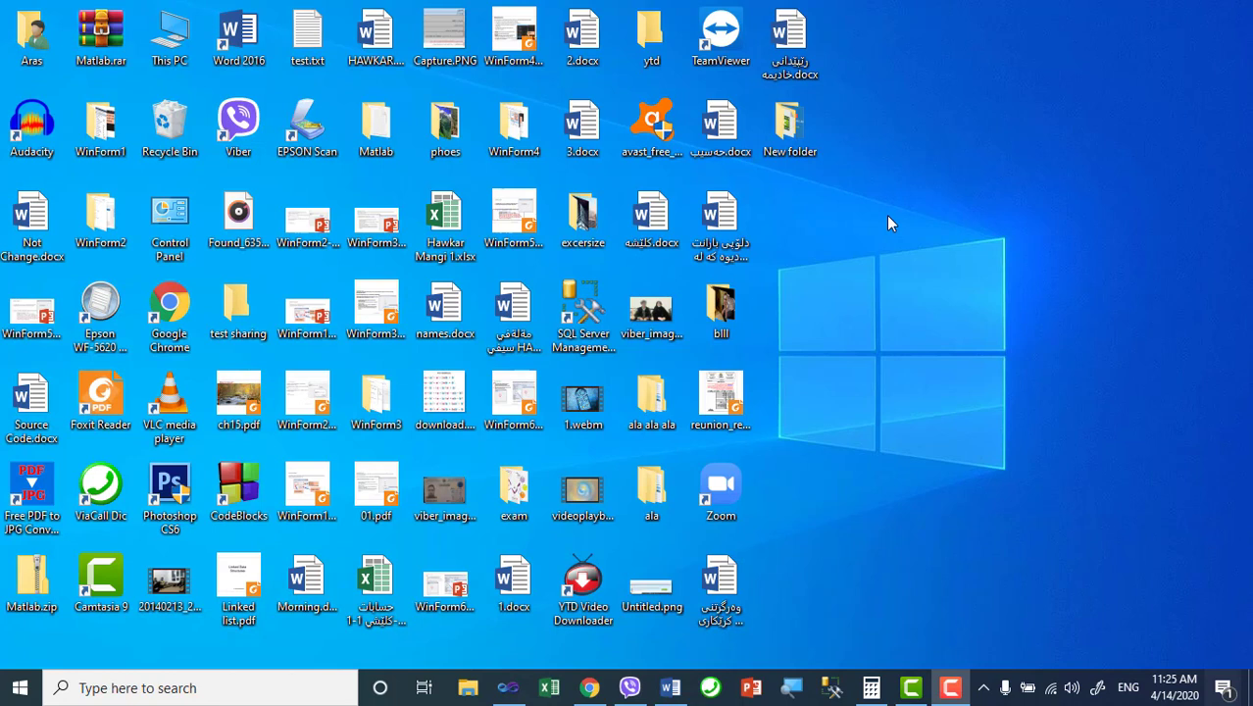
Open a blank PowerPoint presentation and mark the whole desktop as the screen-recording area.
left_click(751, 687)
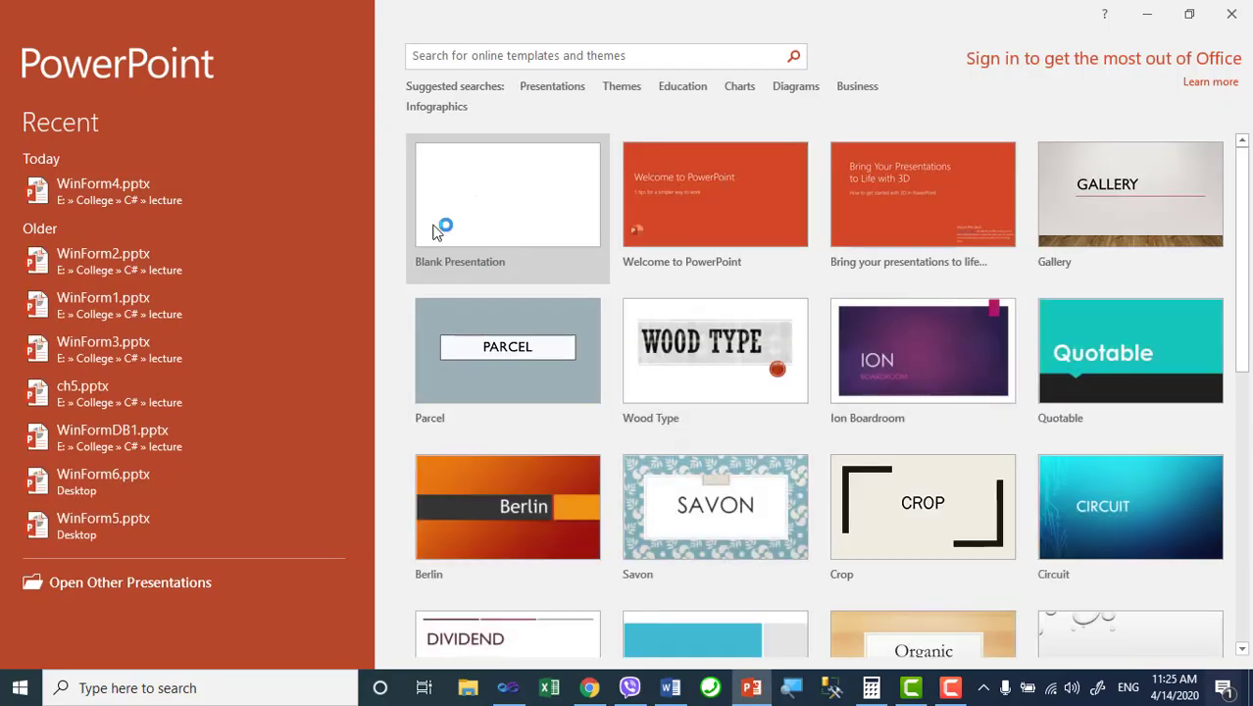
left_click(438, 229)
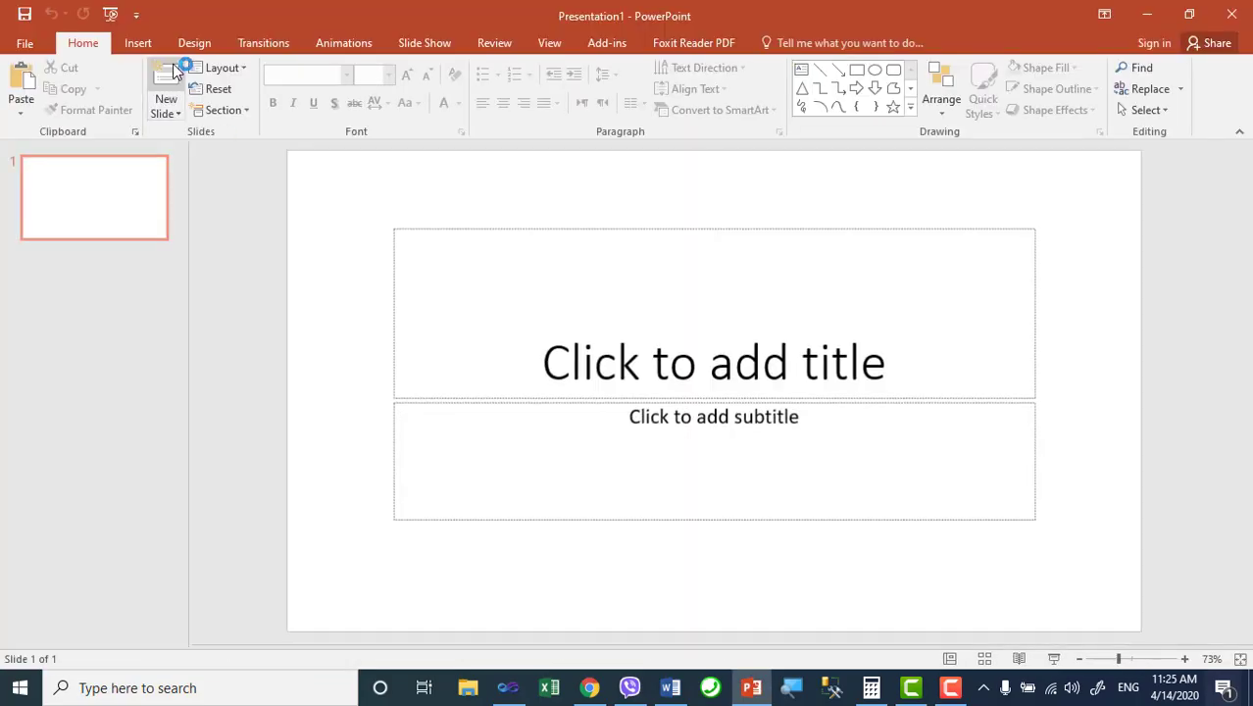
left_click(137, 43)
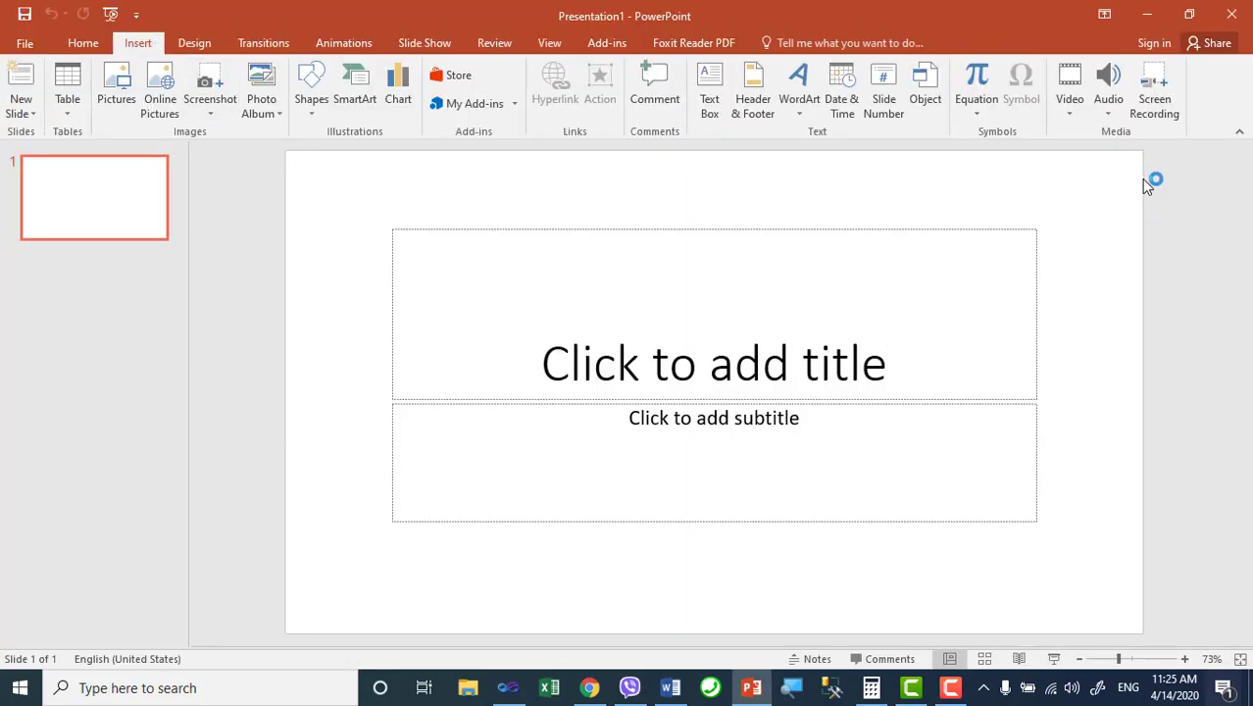
left_click(1154, 105)
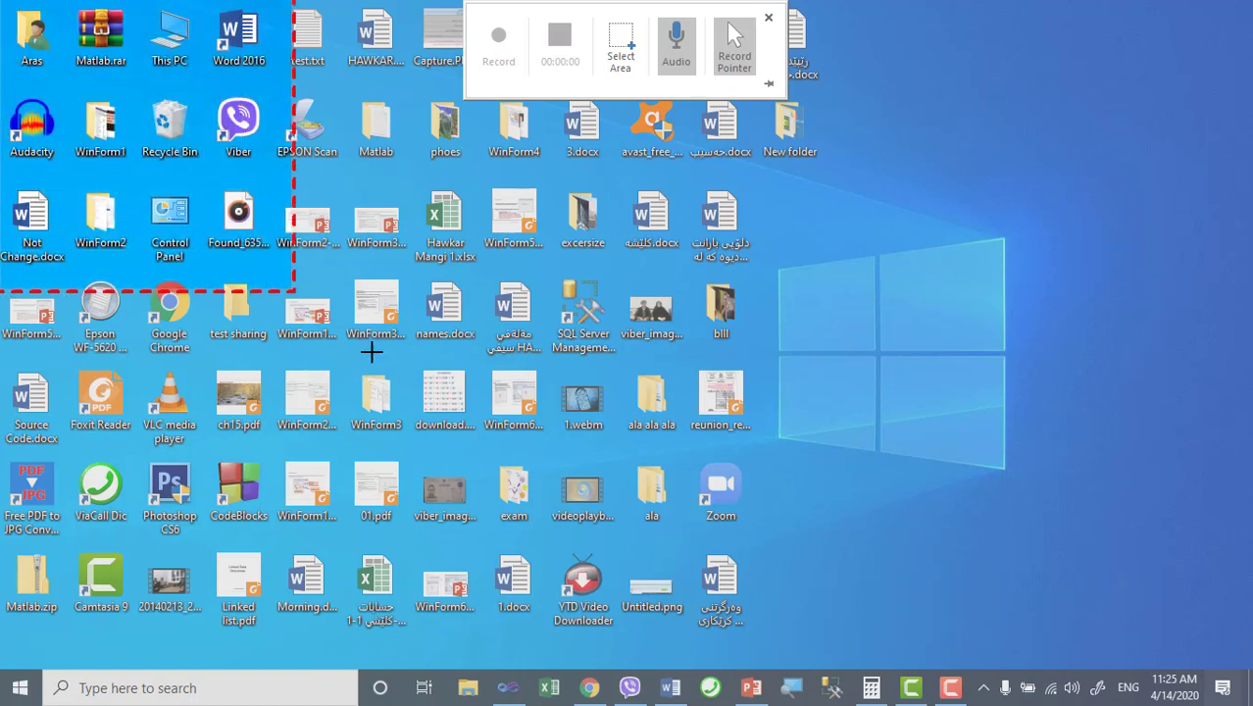
mouse_move(4, 6)
left_mouse_down()
mouse_move(670, 503)
mouse_move(1252, 704)
left_mouse_up()
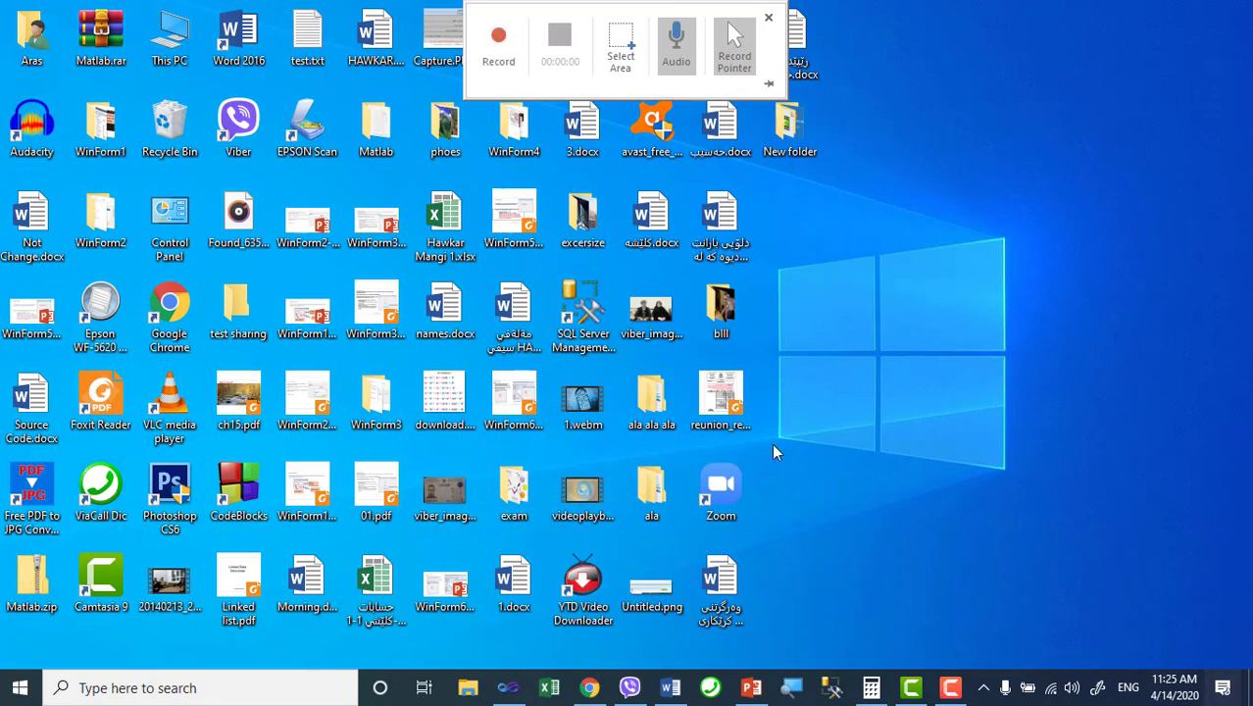
Record opening WinForm4.pptx, paging through slides 2–5, closing it, then stop recording.
left_click(499, 49)
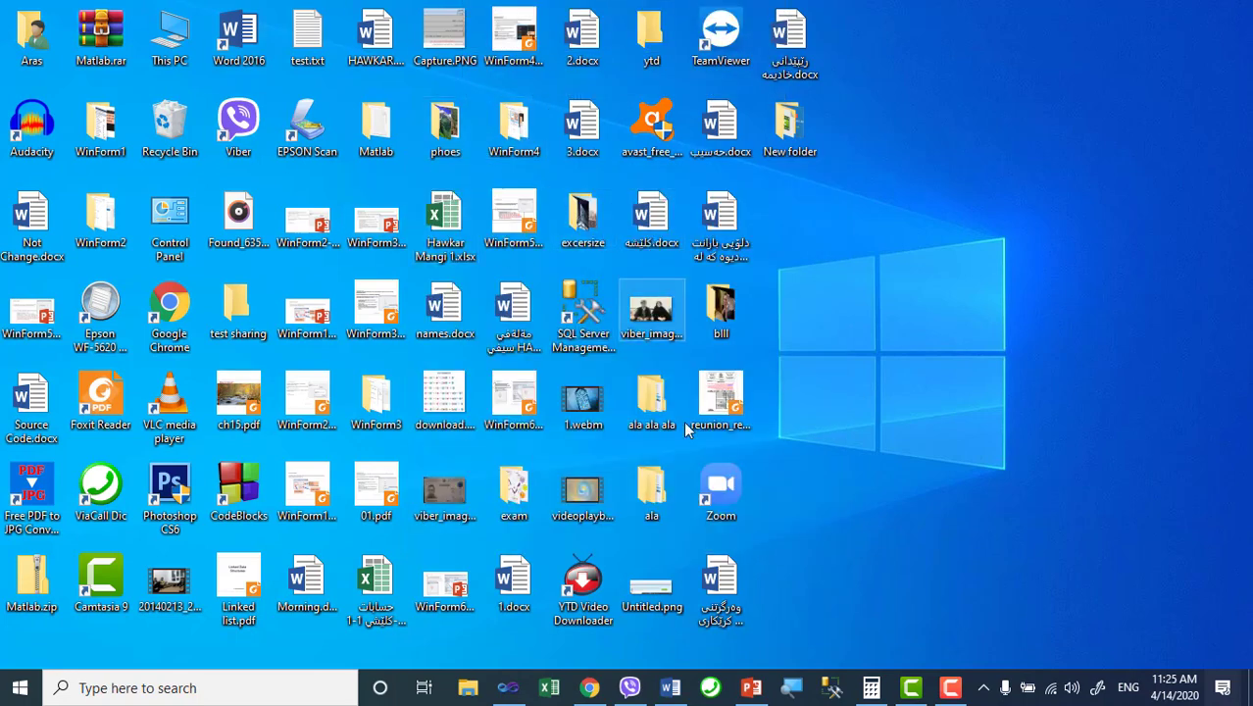
right_click(760, 689)
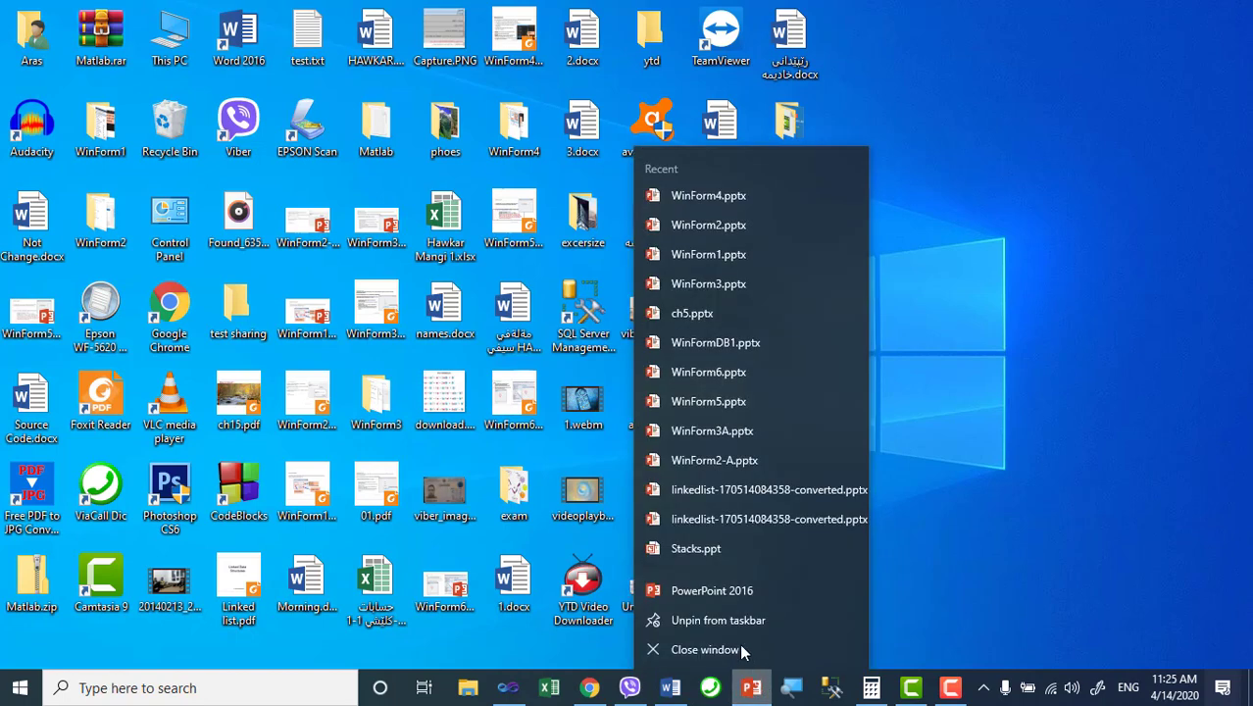
left_click(671, 199)
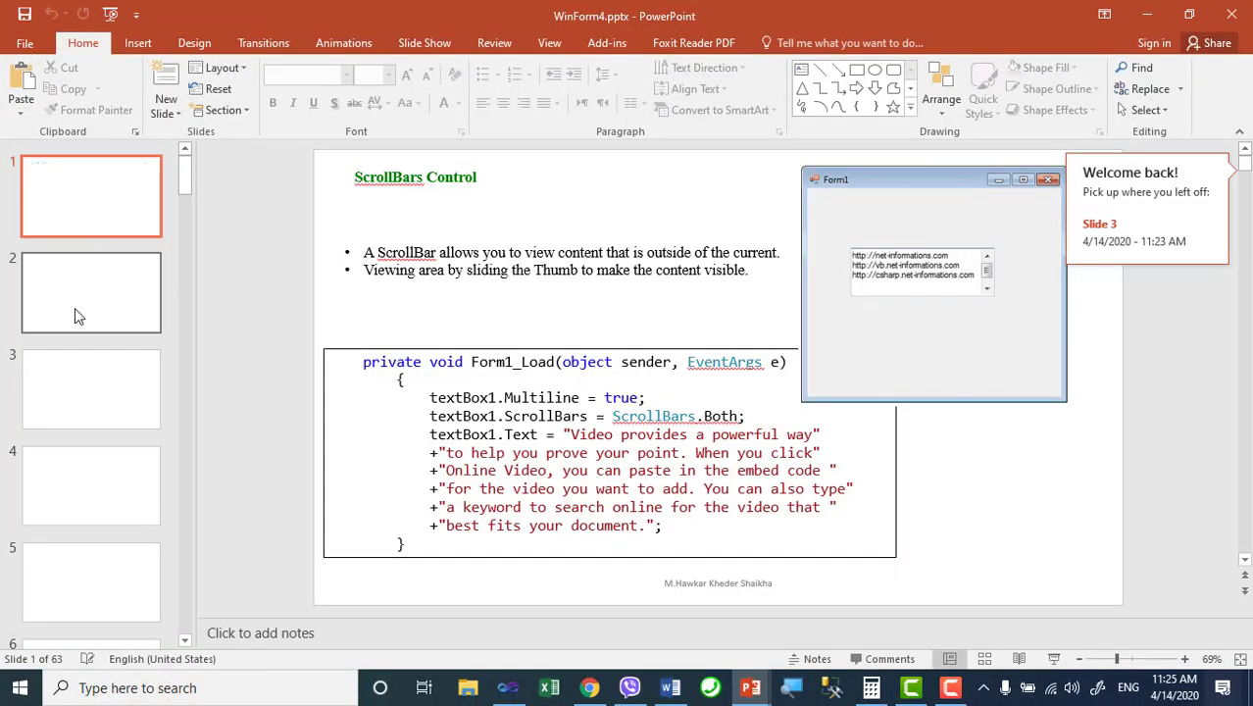
left_click(75, 308)
left_click(102, 395)
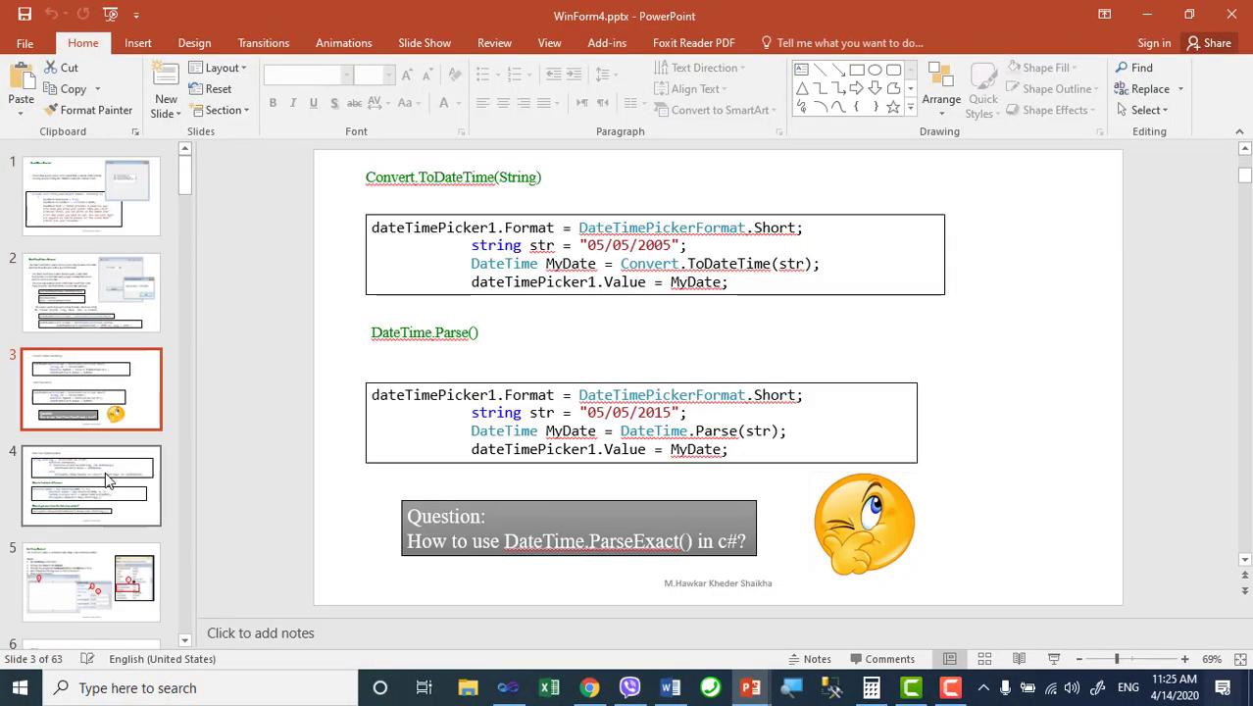
left_click(108, 478)
left_click(102, 558)
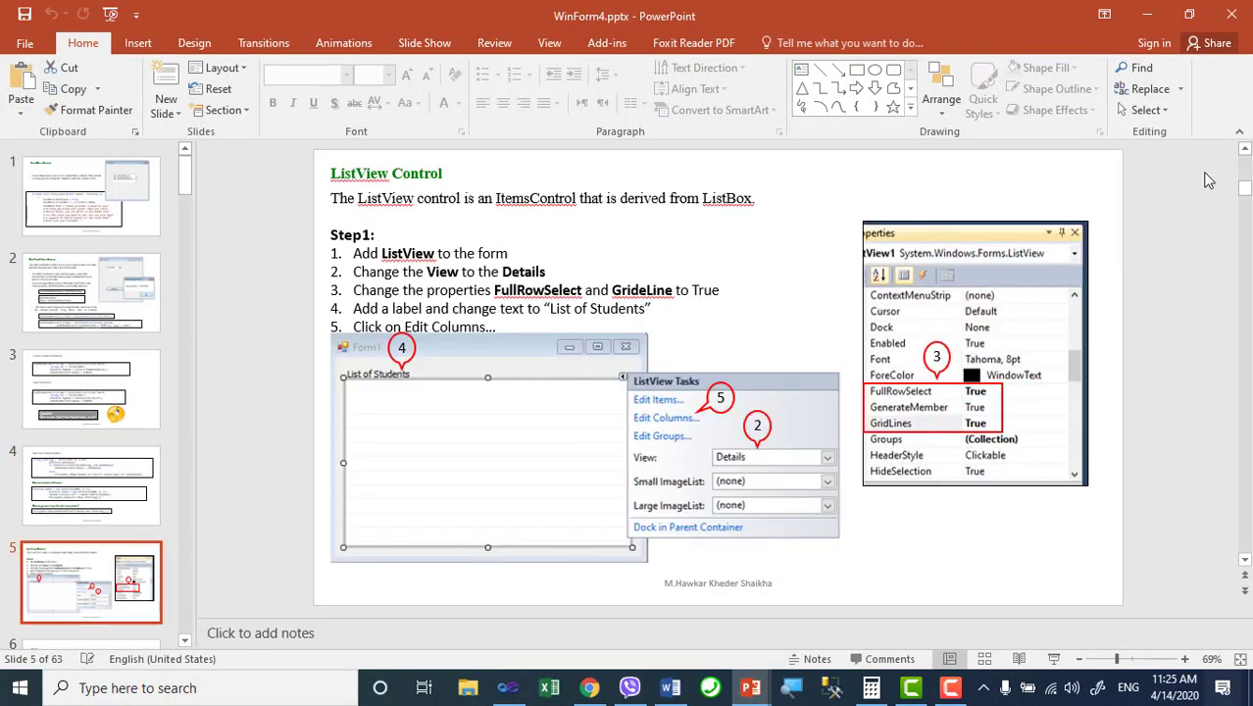
left_click(1232, 19)
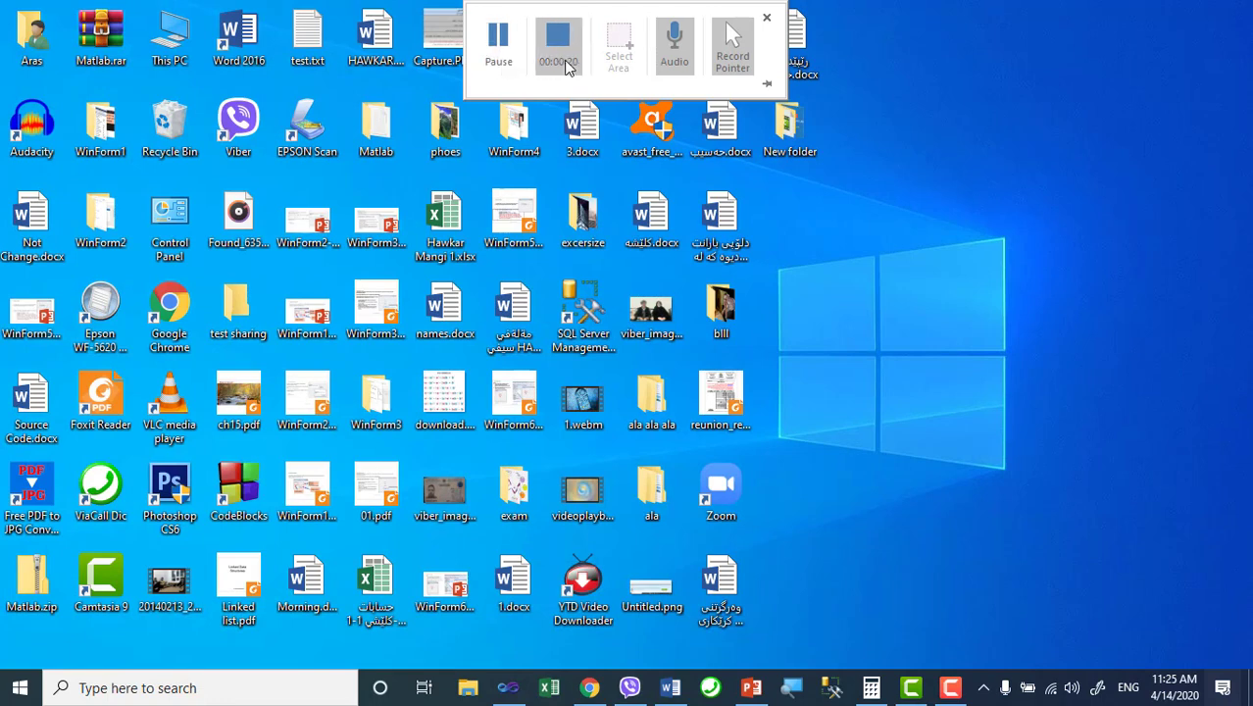
left_click(557, 39)
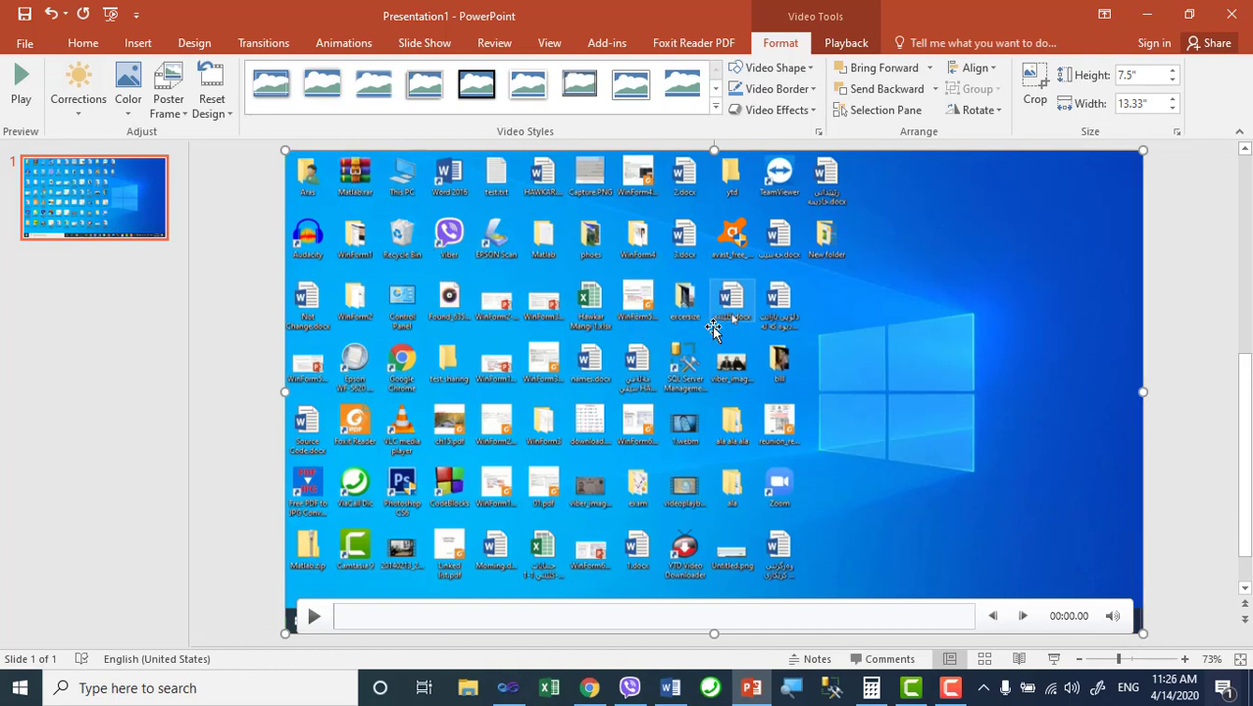
Save the inserted recording to the Desktop as Media1.mp4, then close the presentation window.
right_click(515, 298)
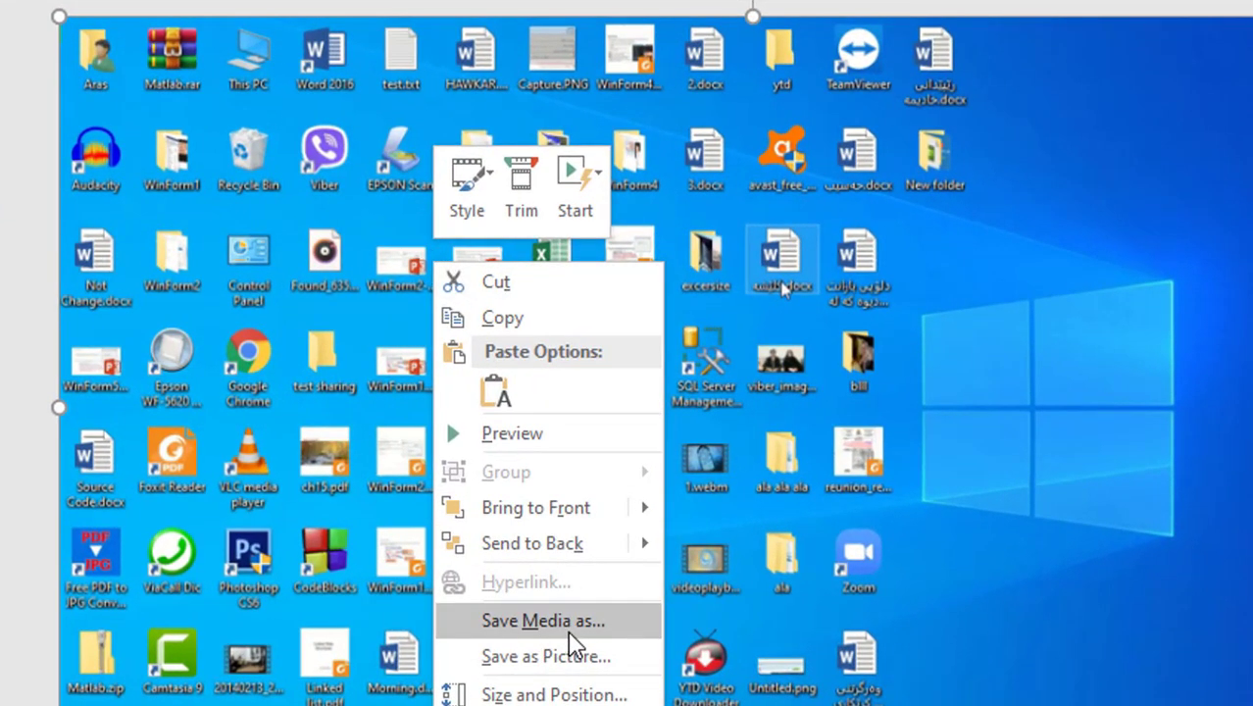
left_click(570, 628)
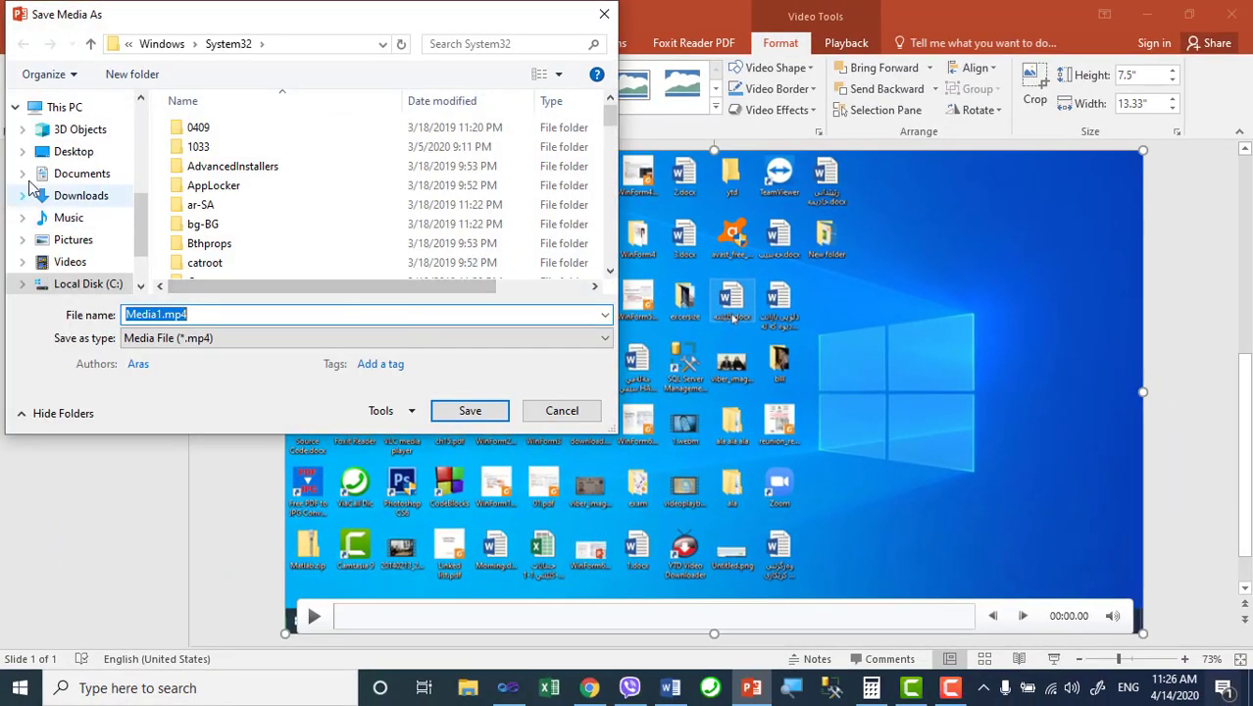
left_click(67, 152)
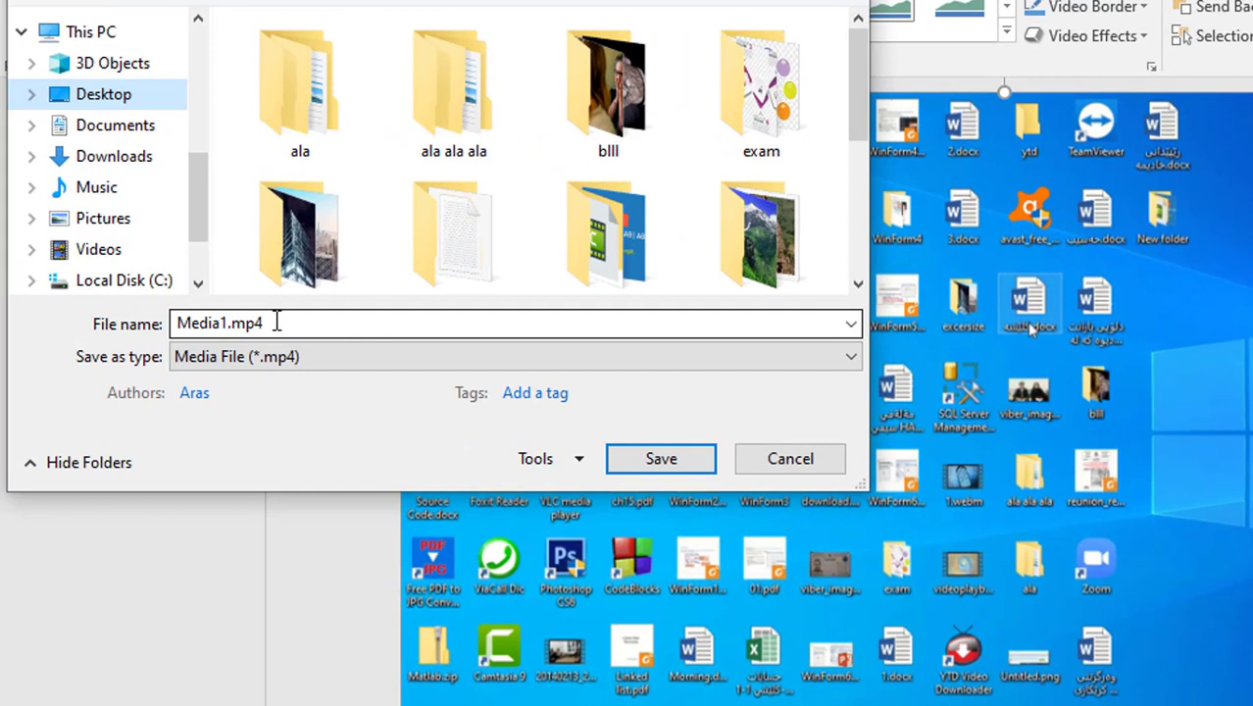
left_click(660, 459)
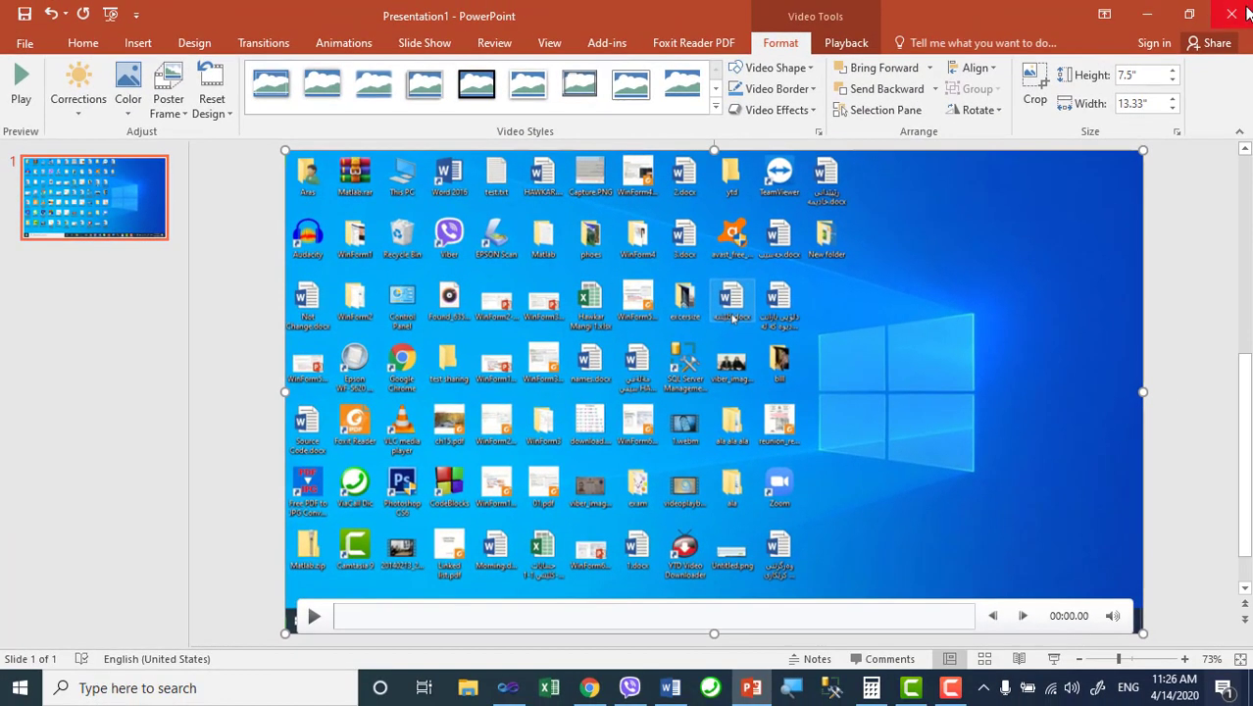
left_click(1230, 15)
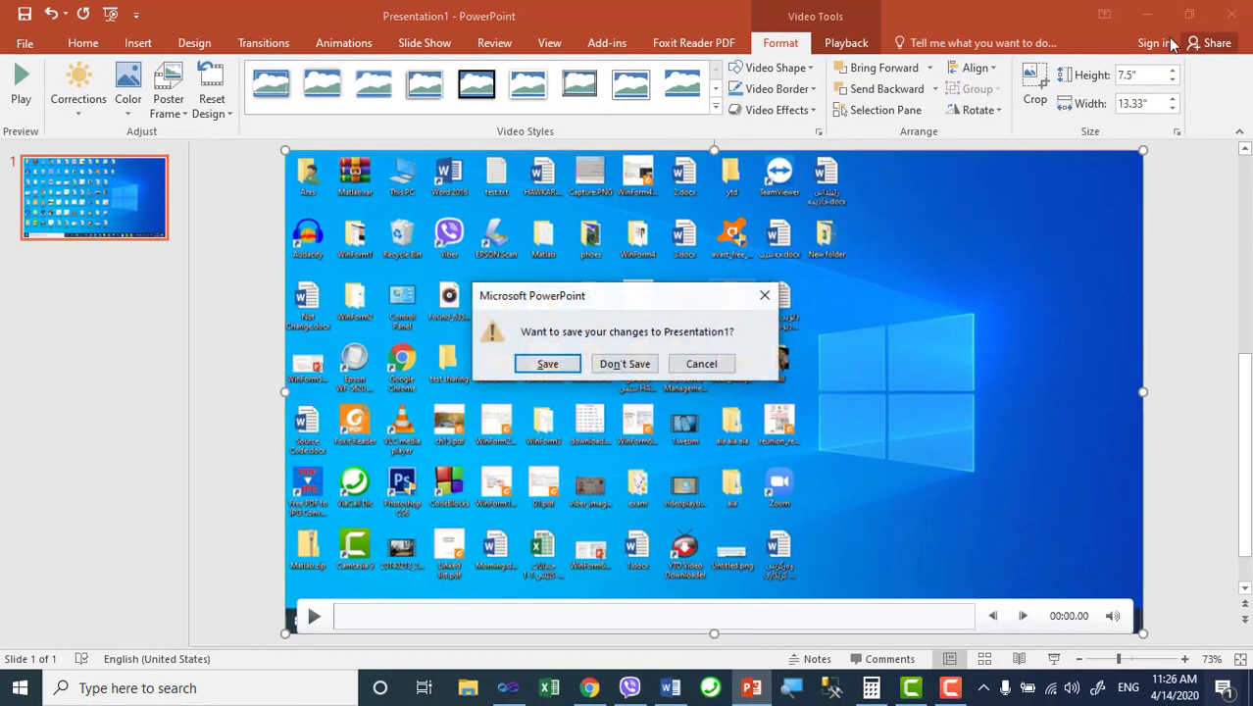
Discard Presentation1 without saving so PowerPoint closes.
left_click(619, 373)
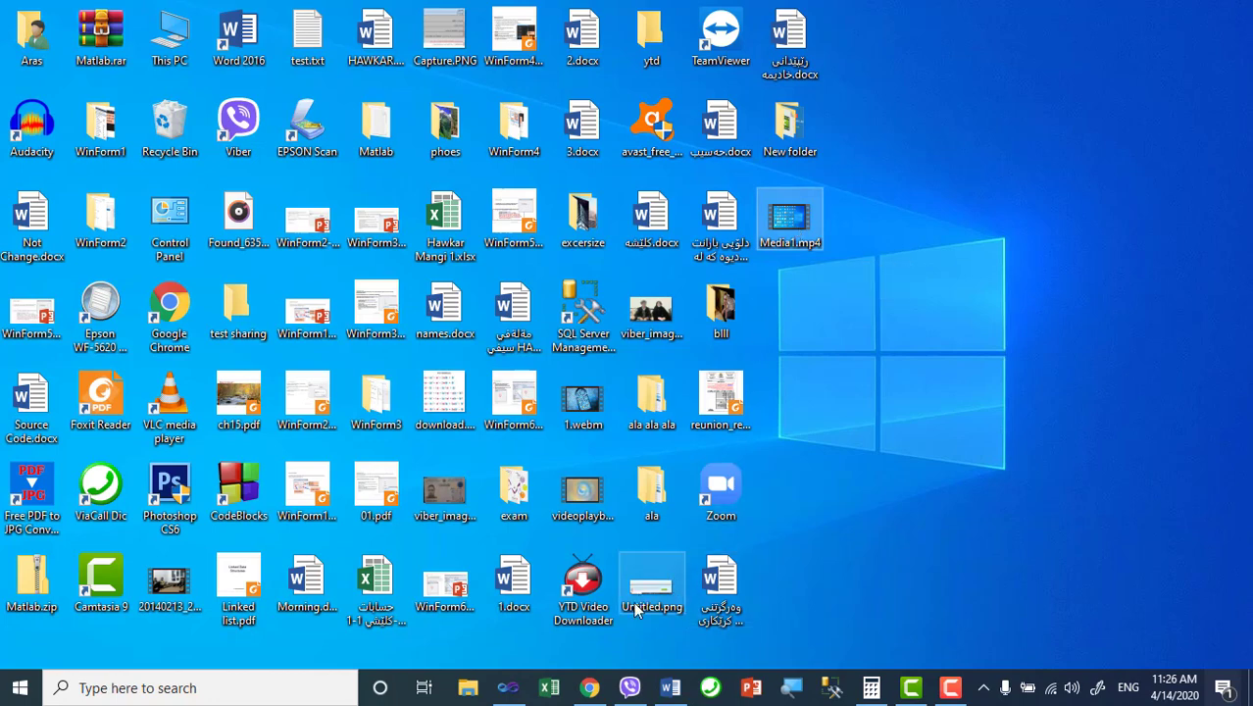
Bring YouTube up in Chrome and sign in with the account password.
left_click(591, 691)
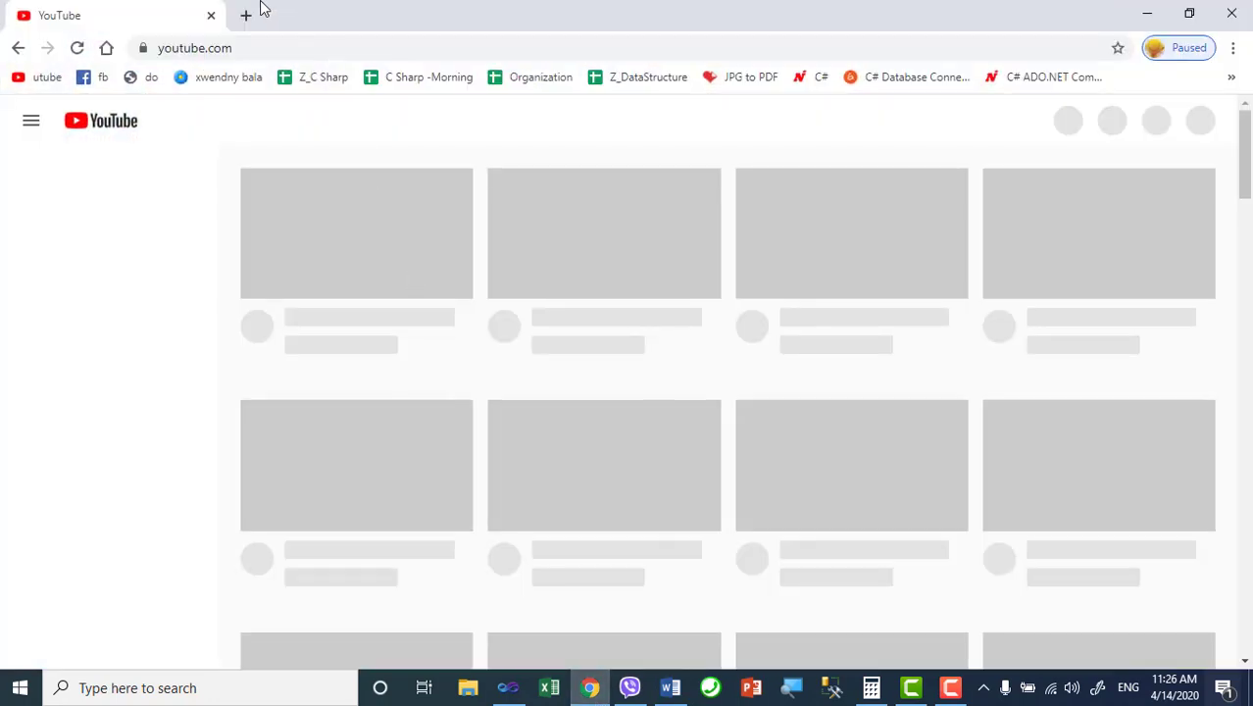
left_click(46, 78)
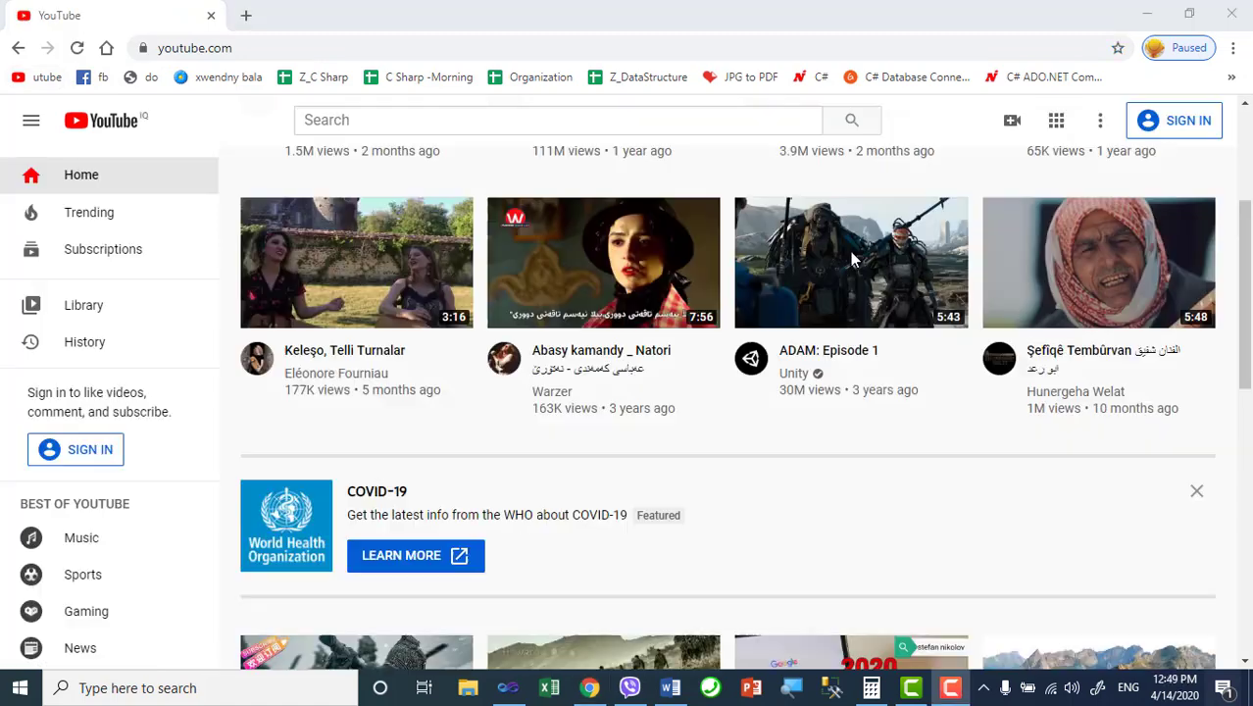
left_click(1183, 126)
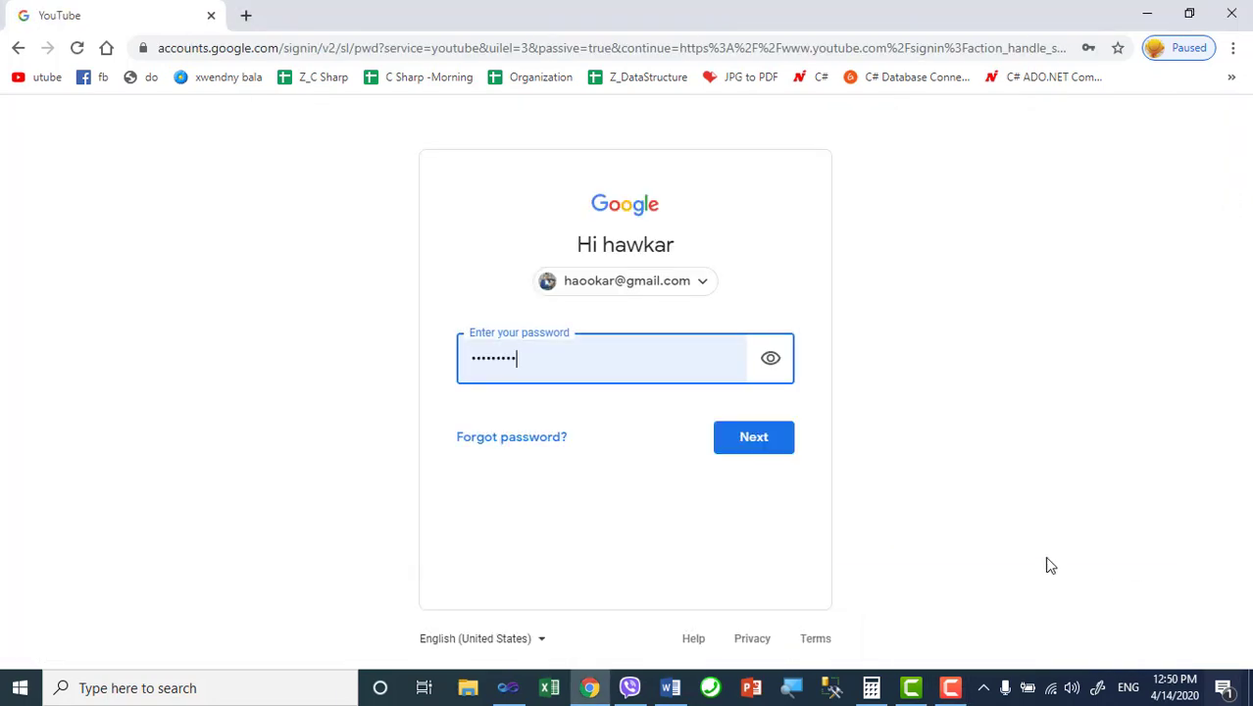
double_click(557, 355)
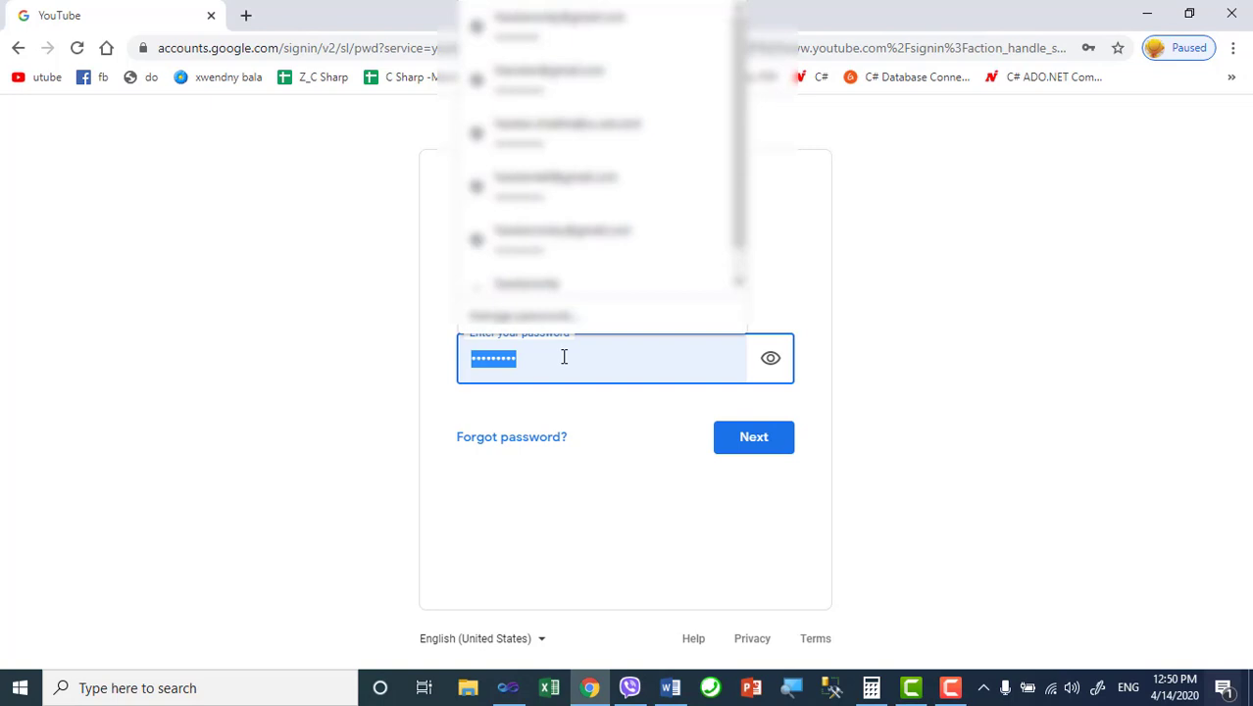
type("*********")
key("Return")
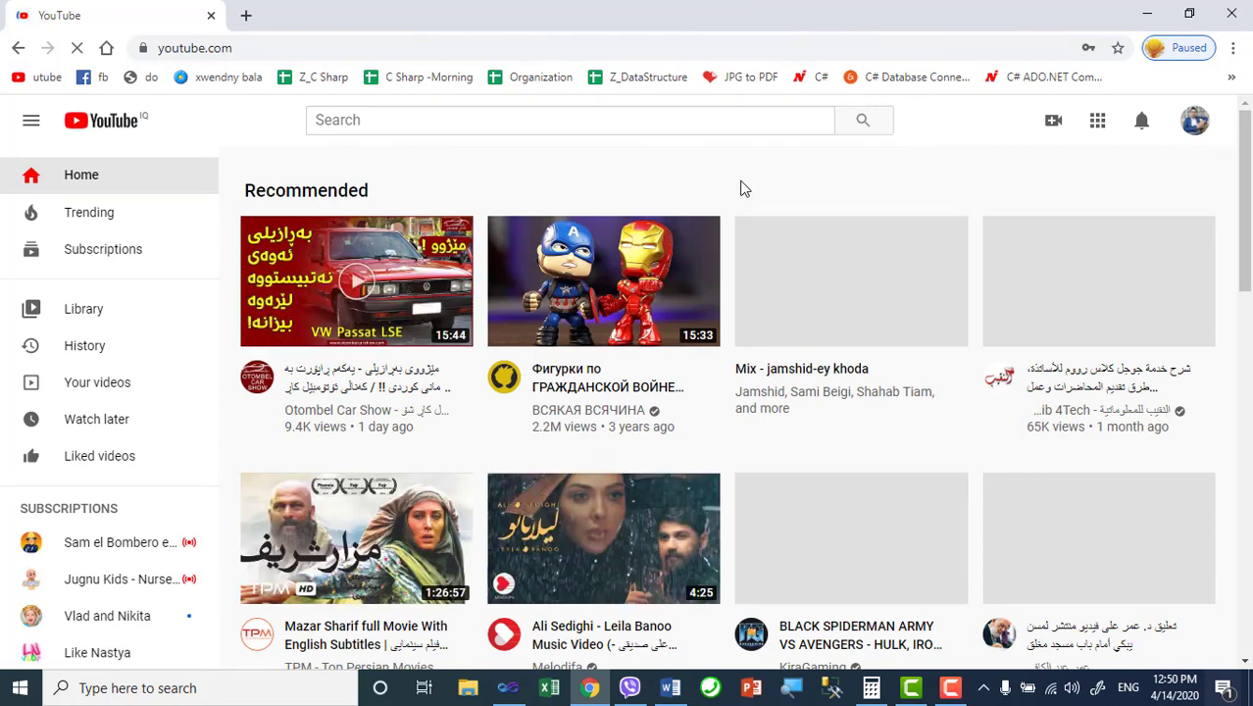
Go to your own channel from the account menu and choose Upload video.
left_click(1190, 134)
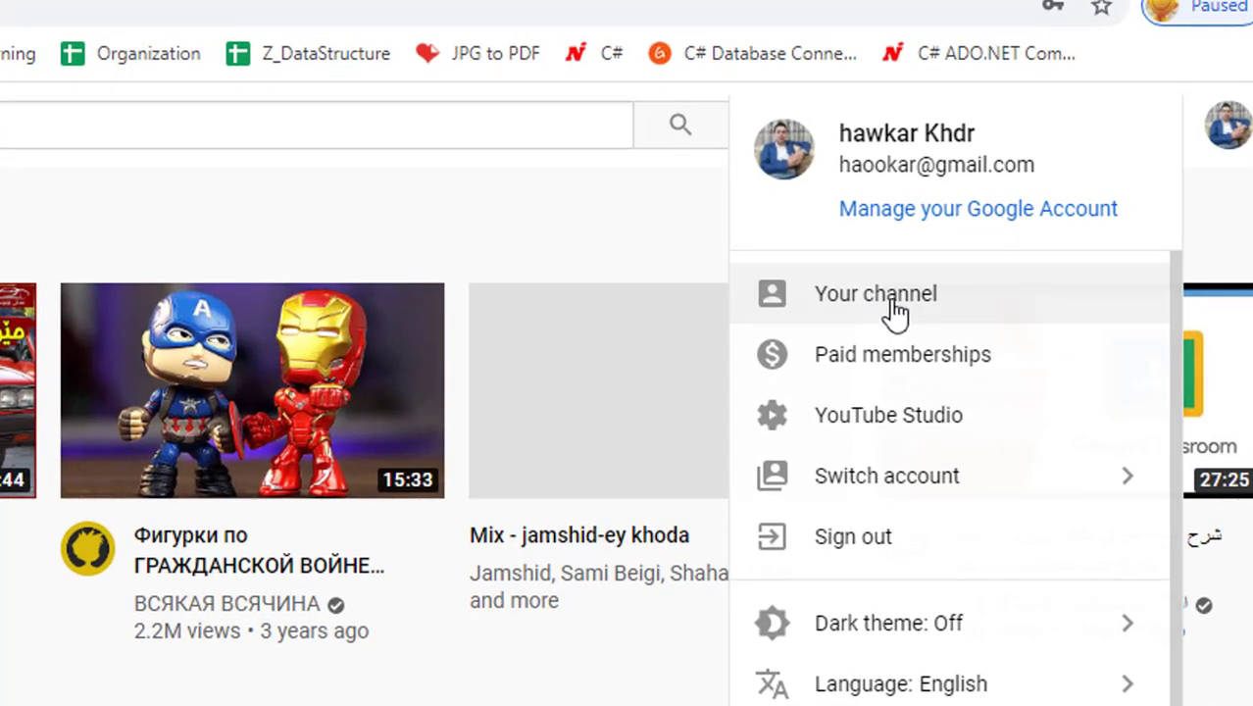
left_click(894, 311)
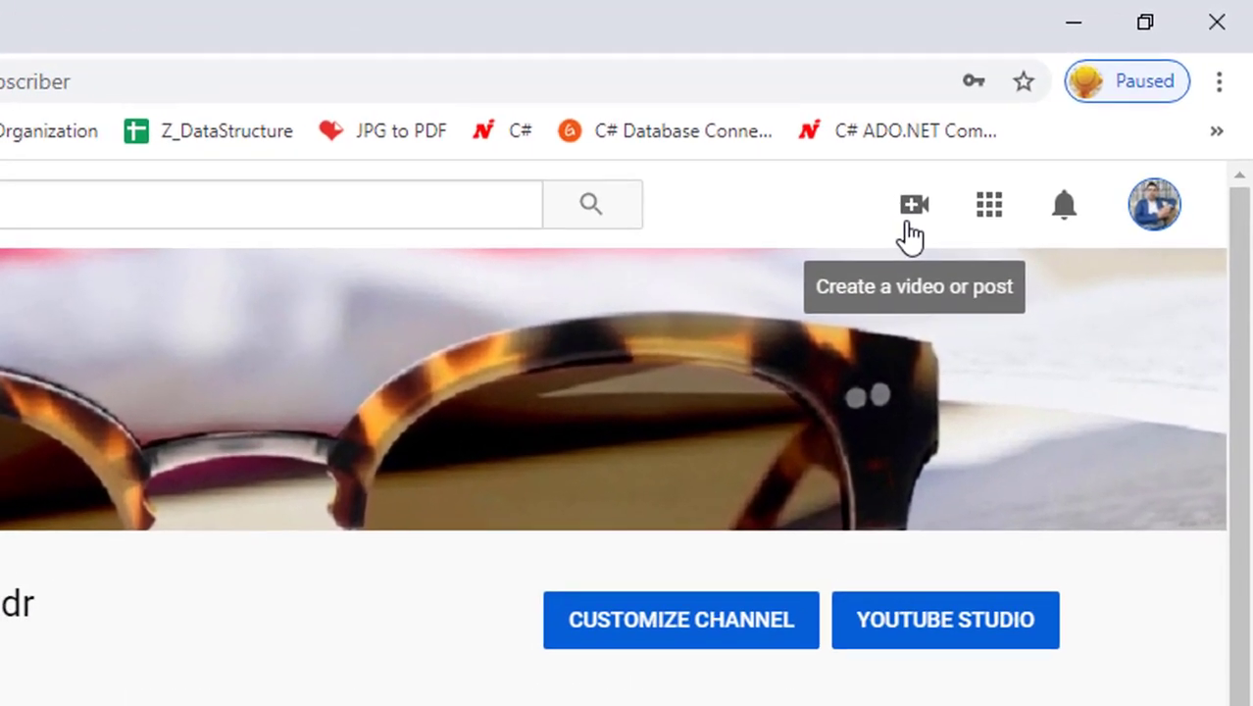
left_click(911, 235)
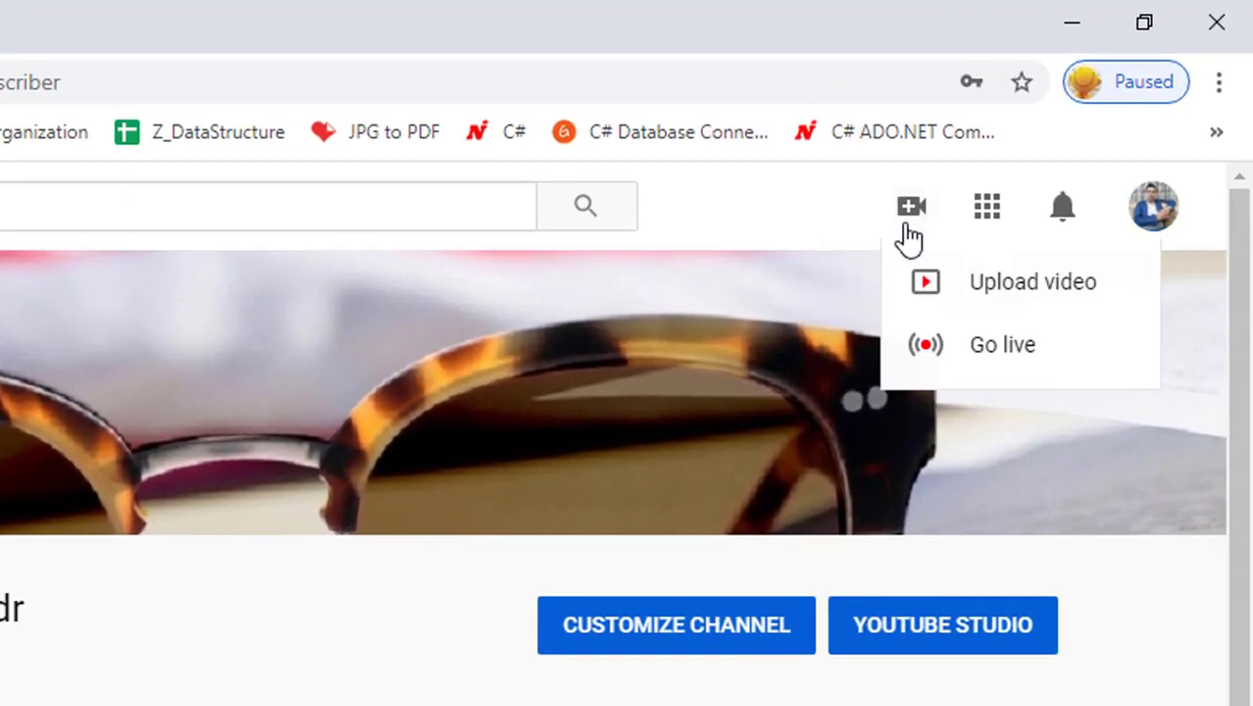
left_click(998, 313)
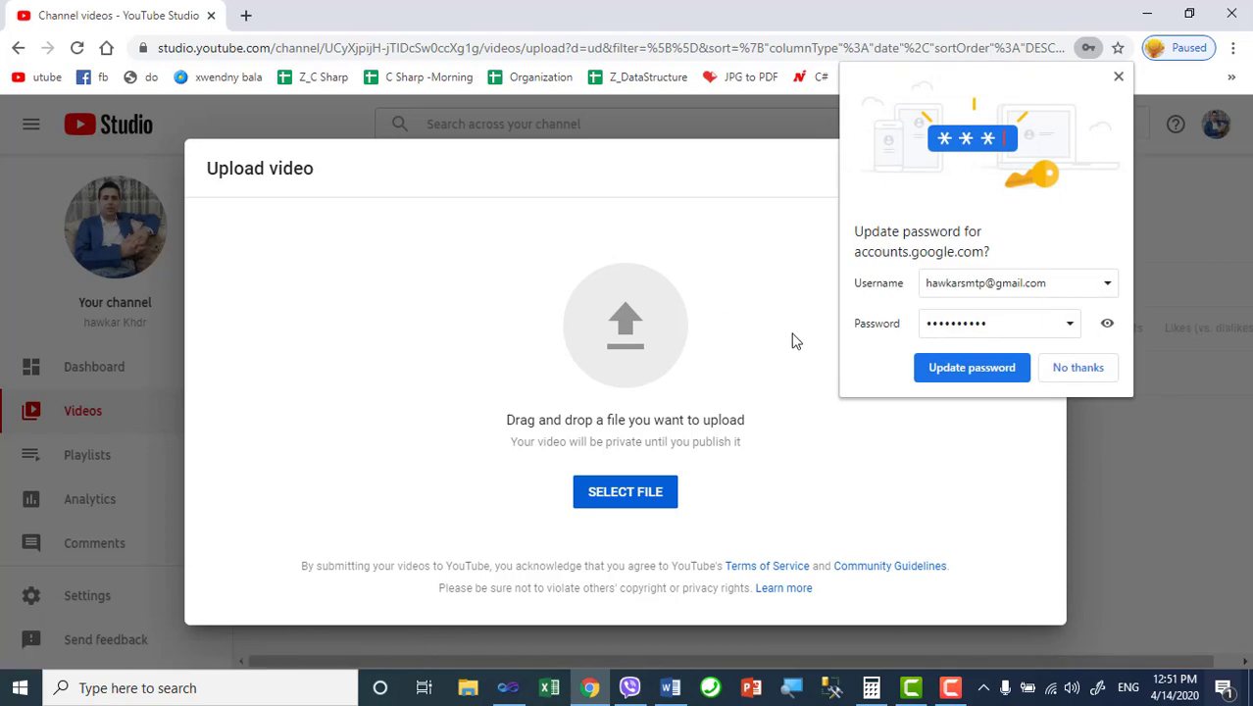
Accept the browser password prompt and pick Media1.mp4 from the Desktop as the upload.
left_click(949, 371)
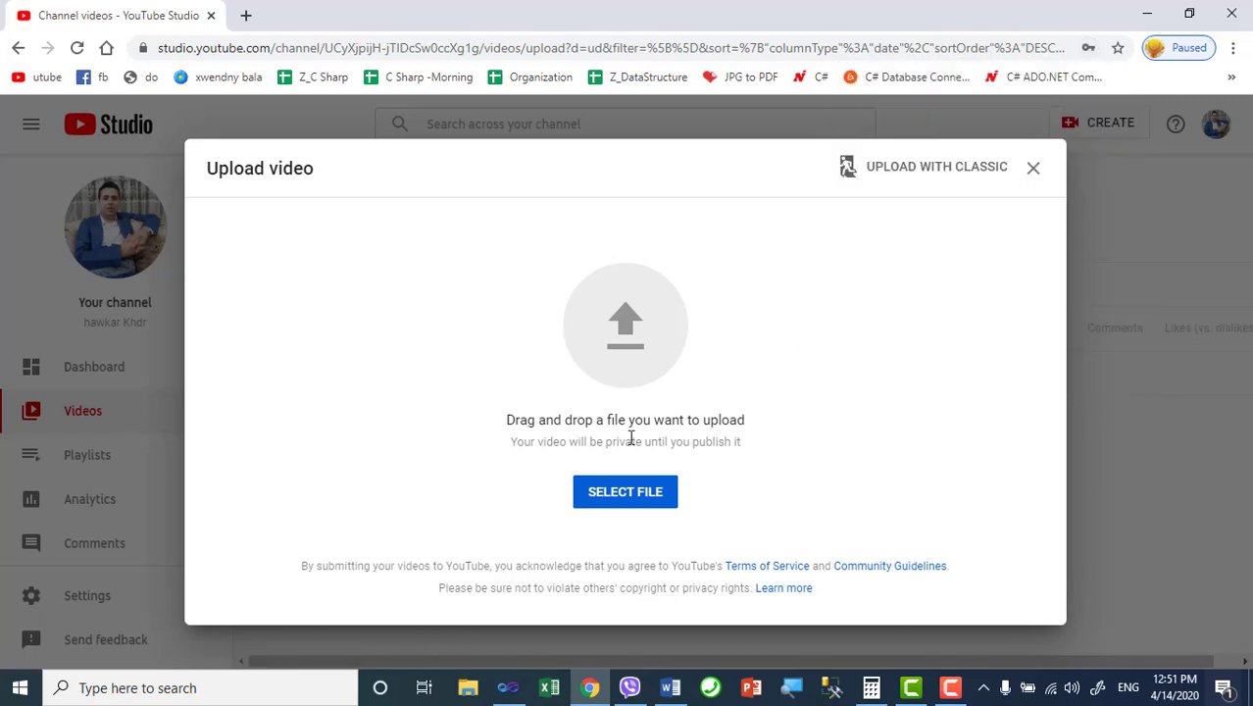
left_click(615, 495)
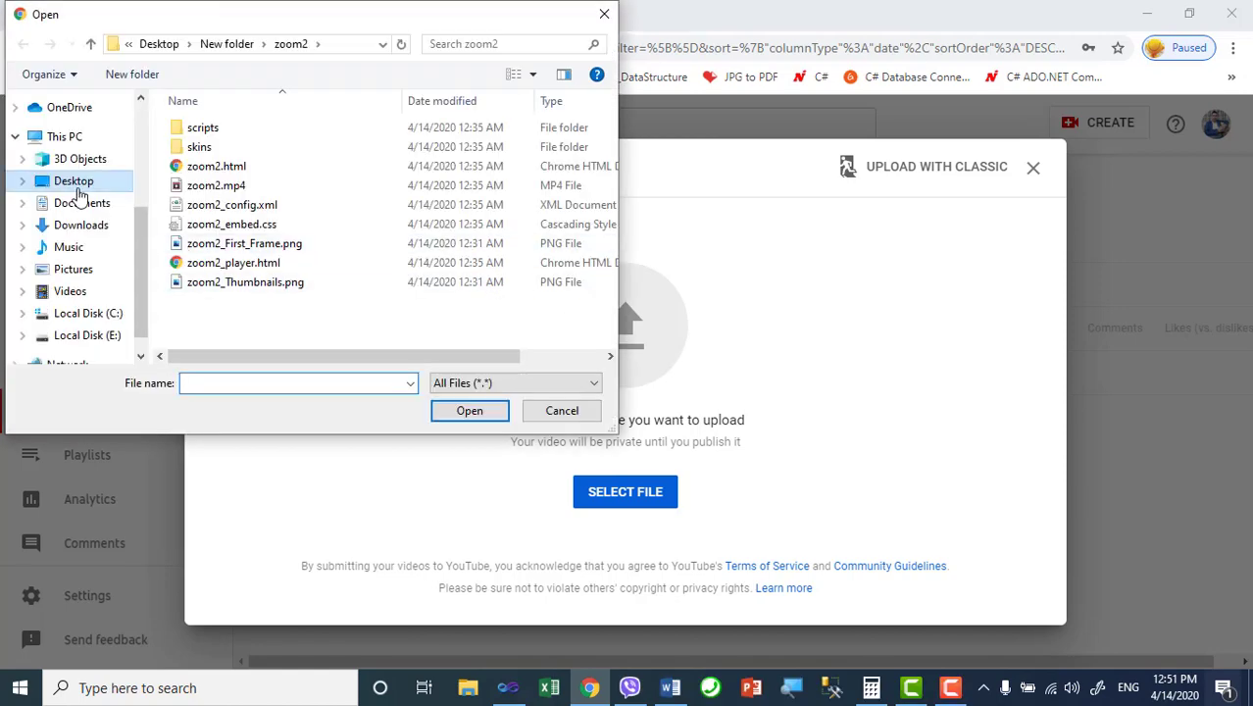
left_click(76, 184)
scroll(427, 294, "down", 2)
scroll(428, 295, "down", 2)
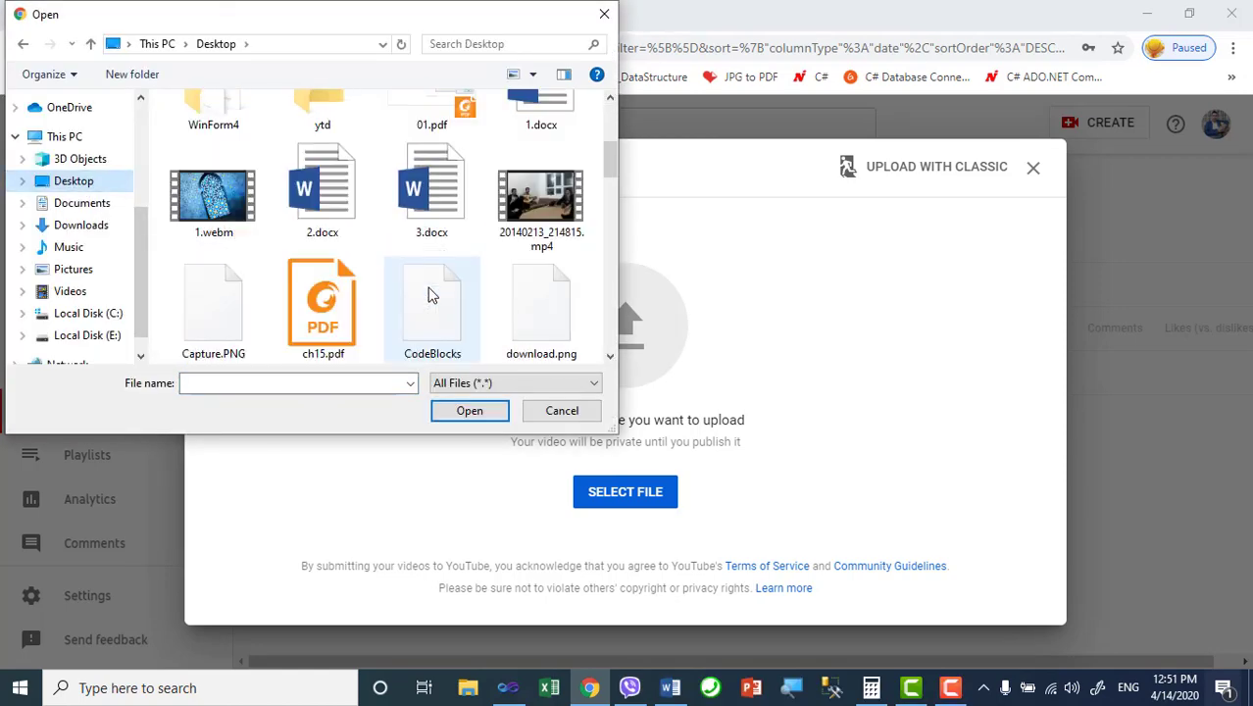
scroll(427, 294, "down", 2)
scroll(428, 294, "down", 1)
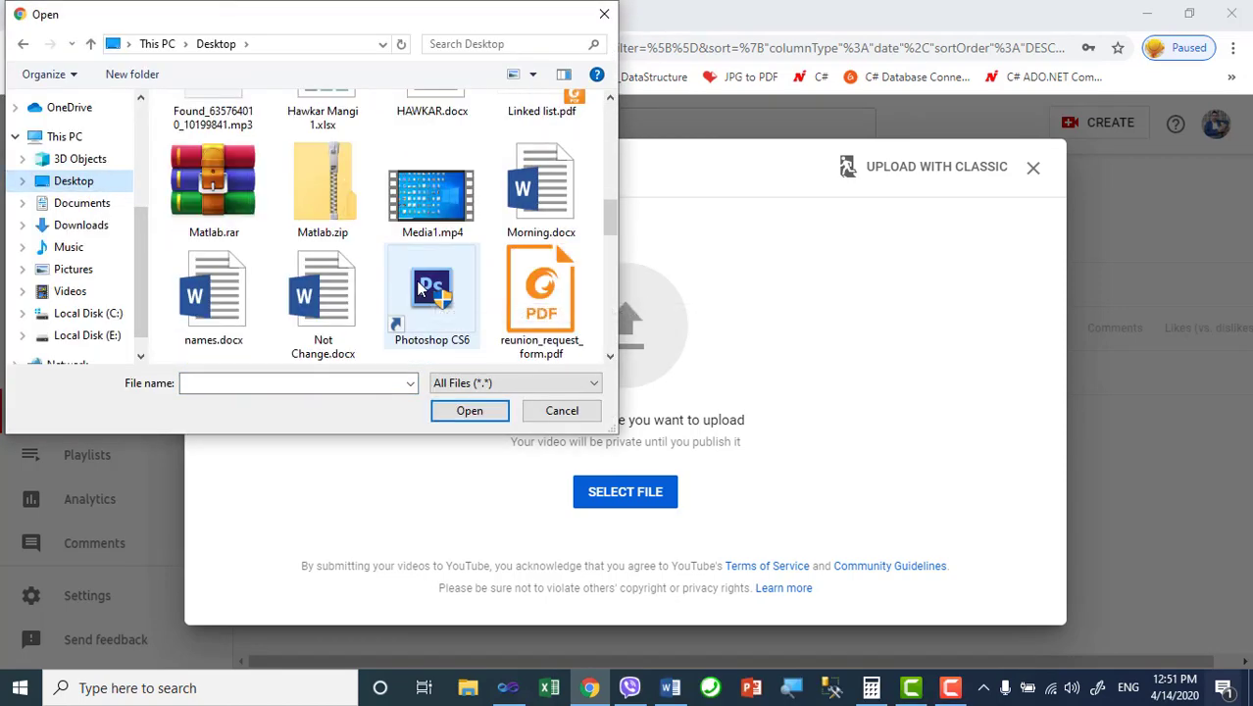
scroll(427, 294, "down", 2)
scroll(421, 289, "up", 2)
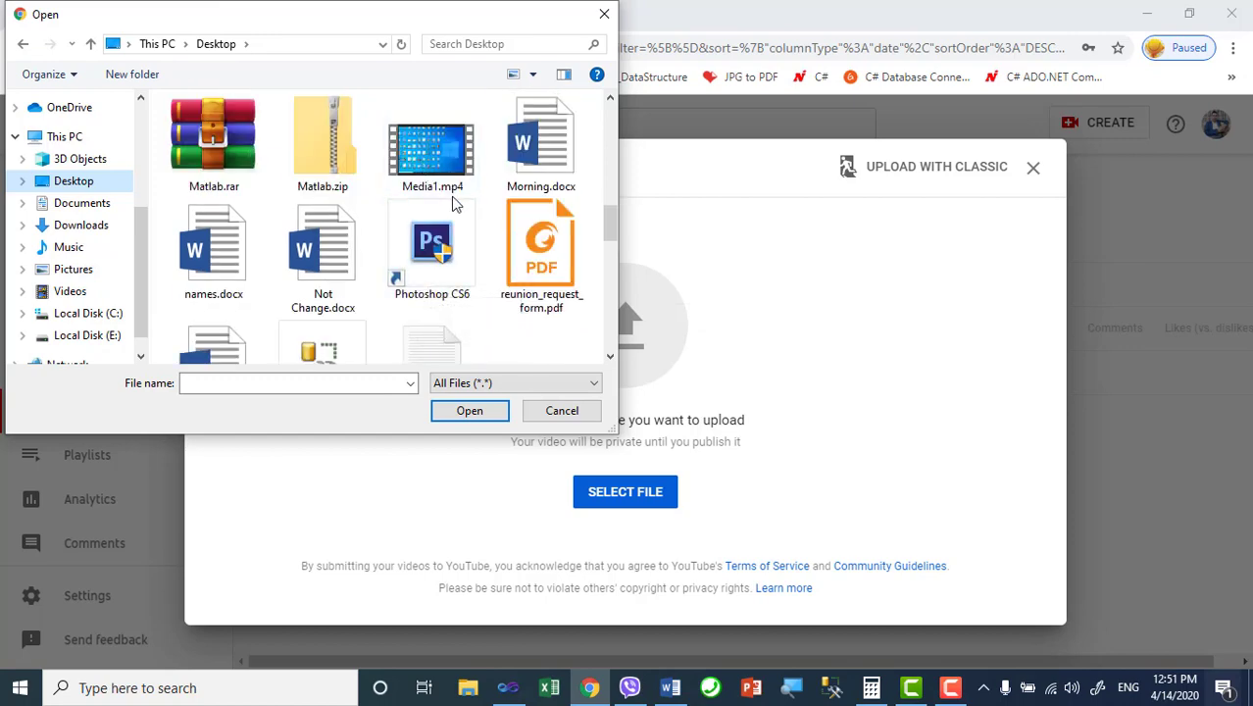
left_click(427, 149)
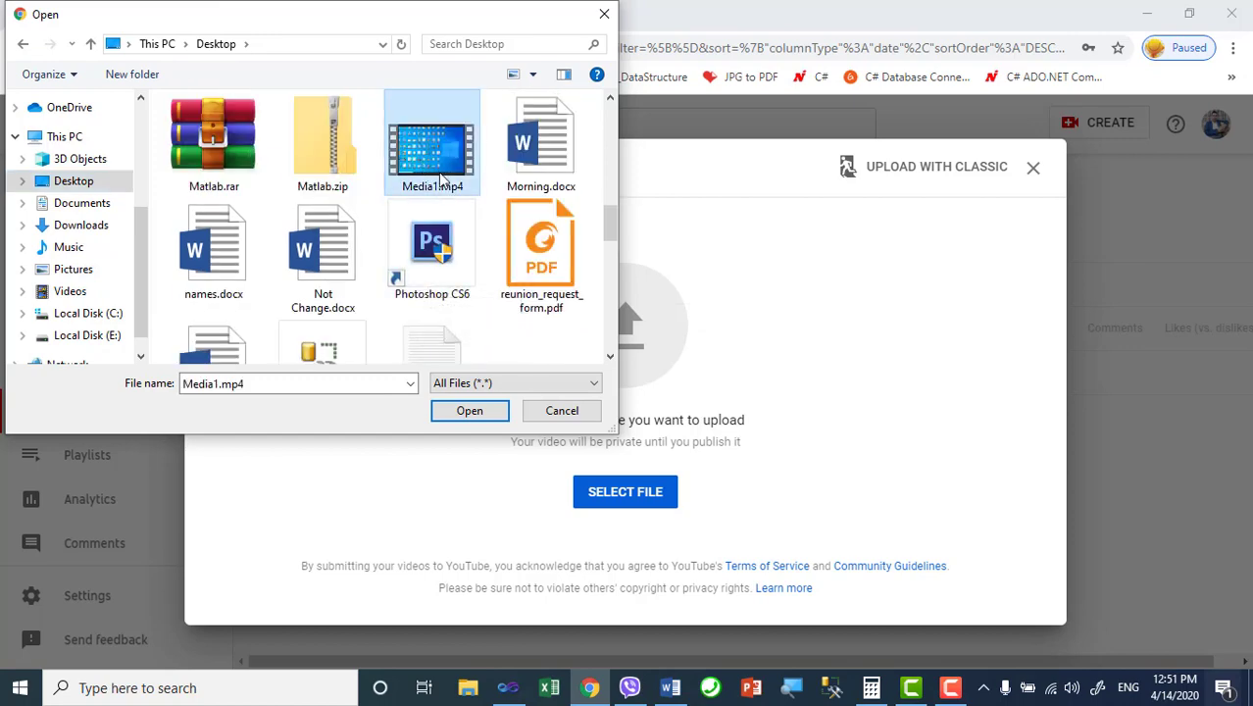
left_click(472, 417)
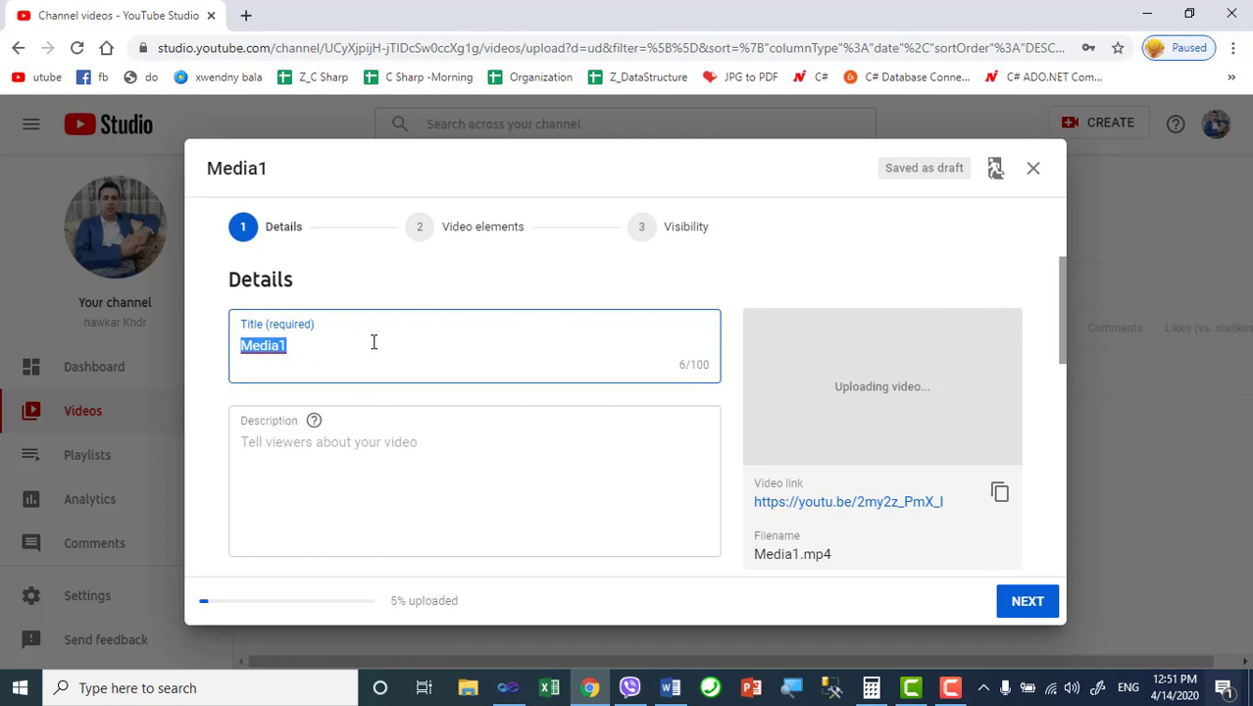
Change the title from Media1 to 'Wanay yakam', leave the description blank, and try continuing.
type("Wanay ")
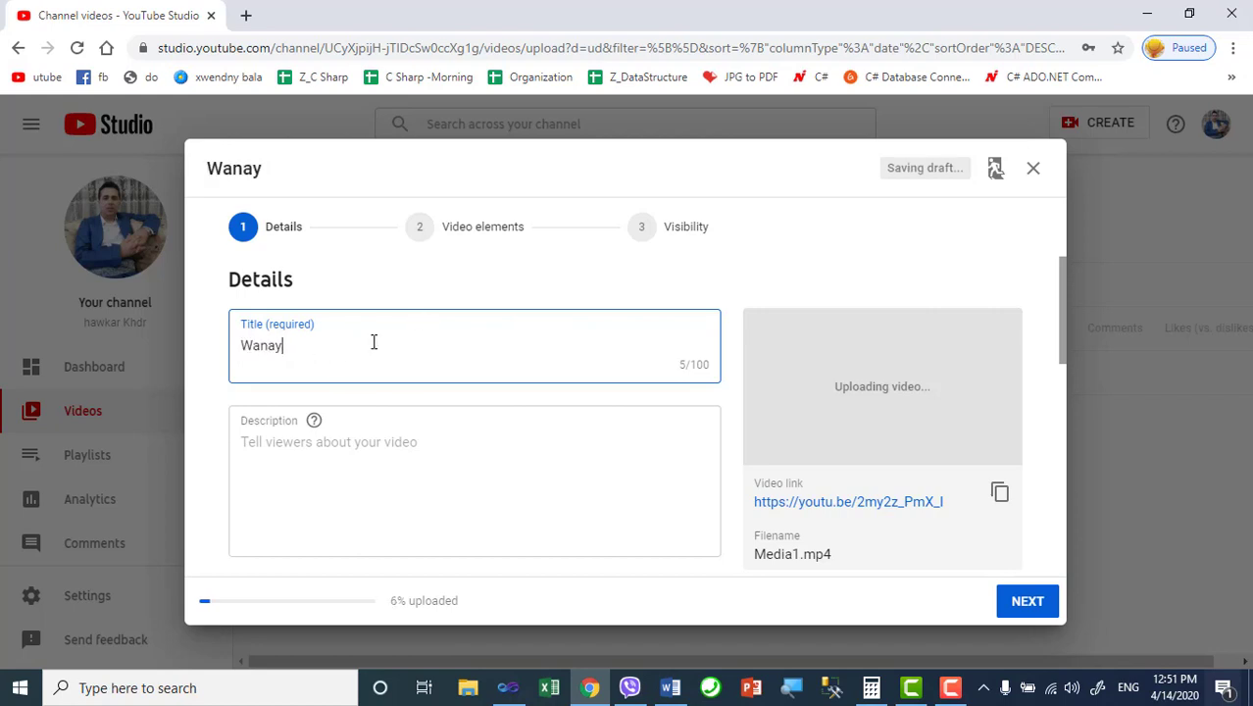
type("yakam")
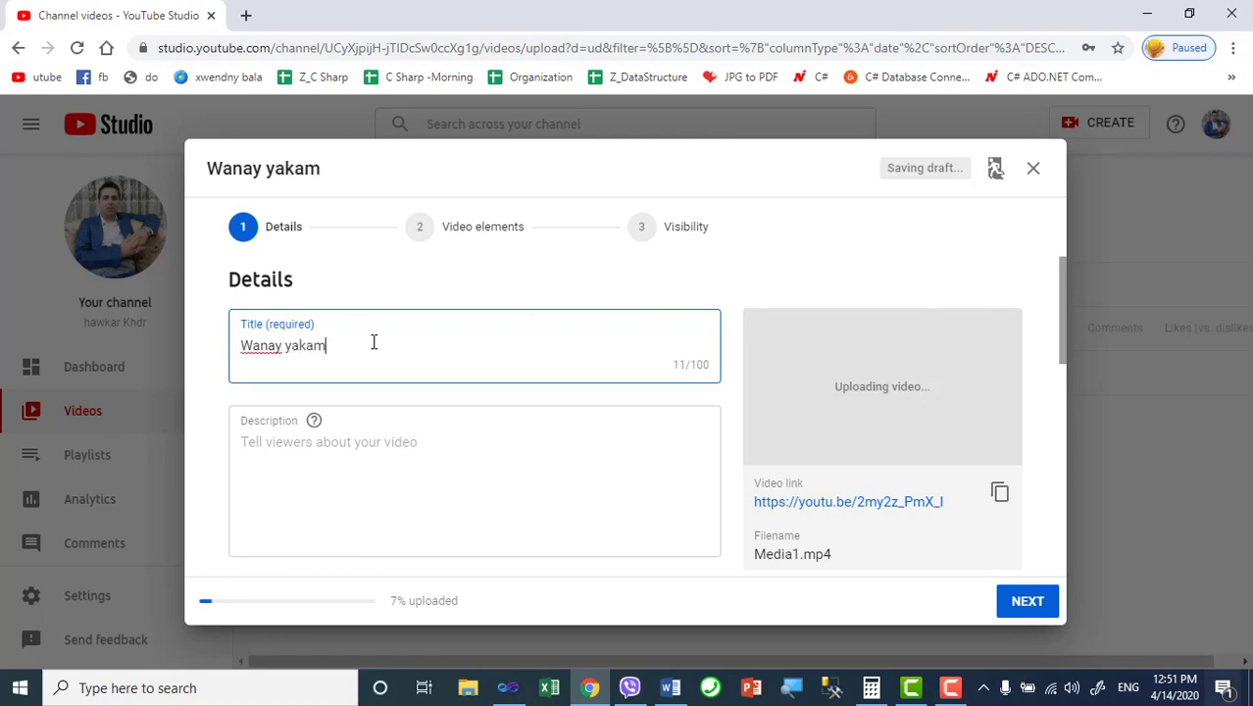
left_click(407, 445)
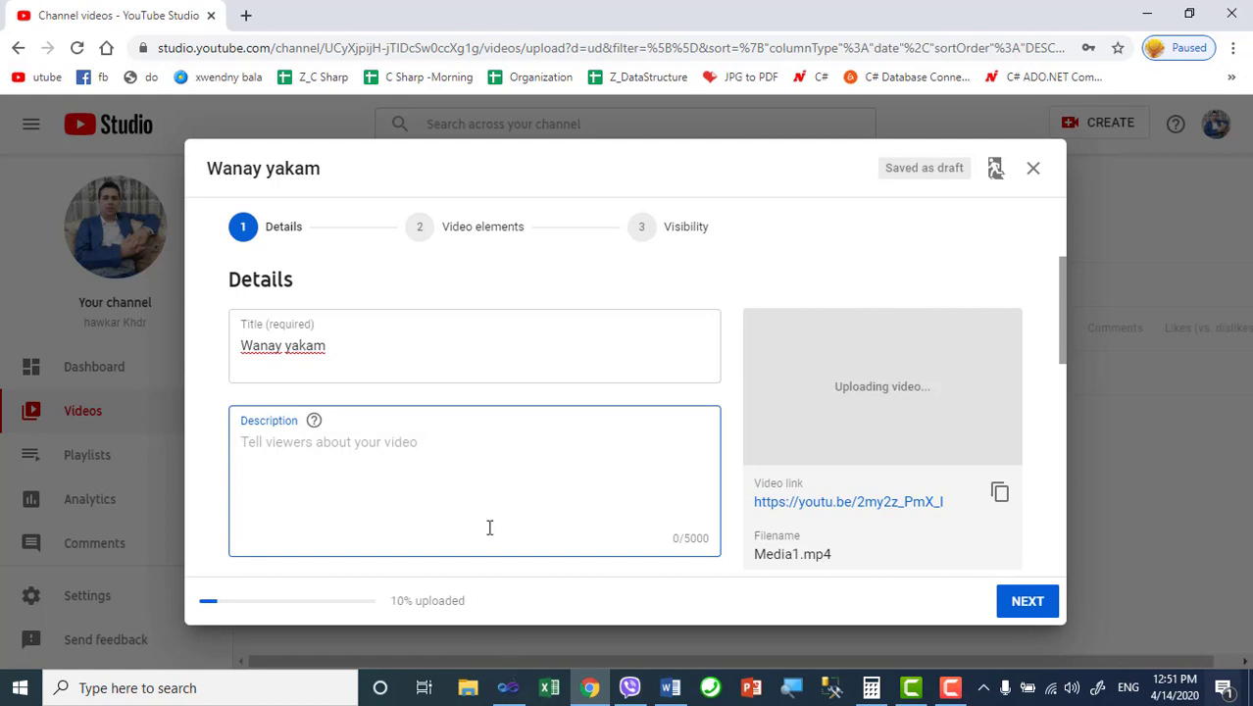
left_click(1019, 601)
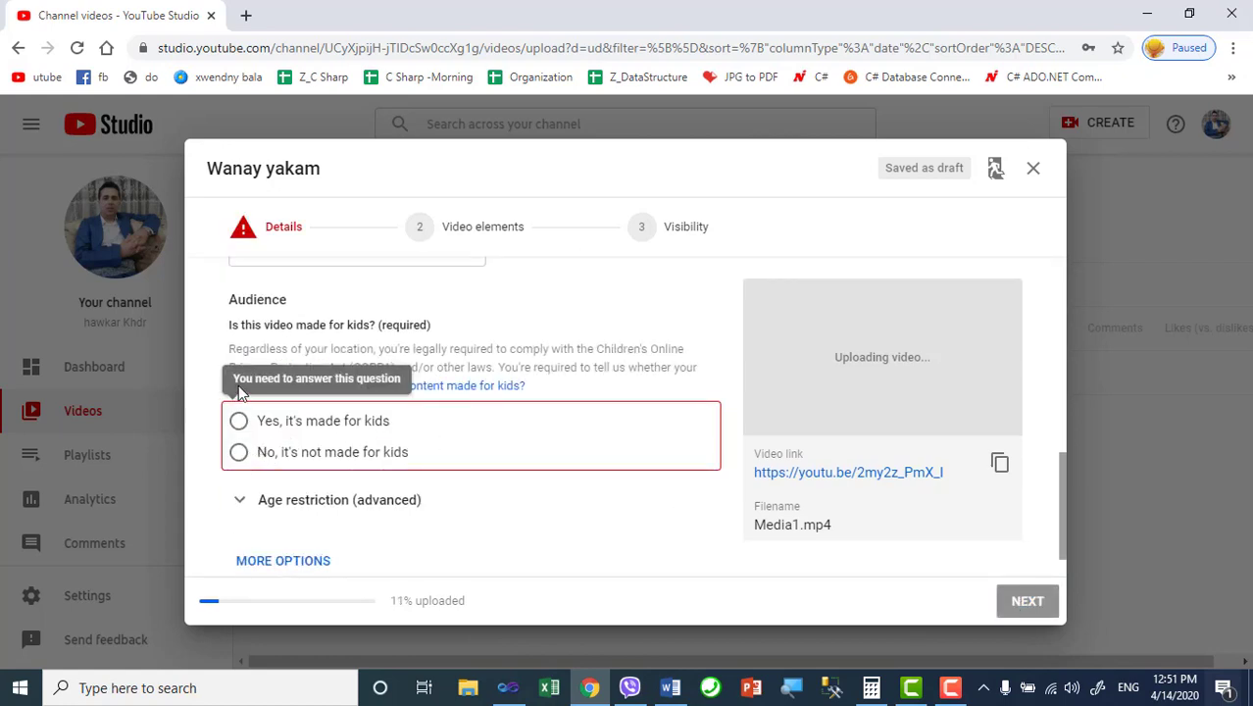
Choose 'No, it's not made for kids' and advance through Video elements to Visibility.
left_click(250, 454)
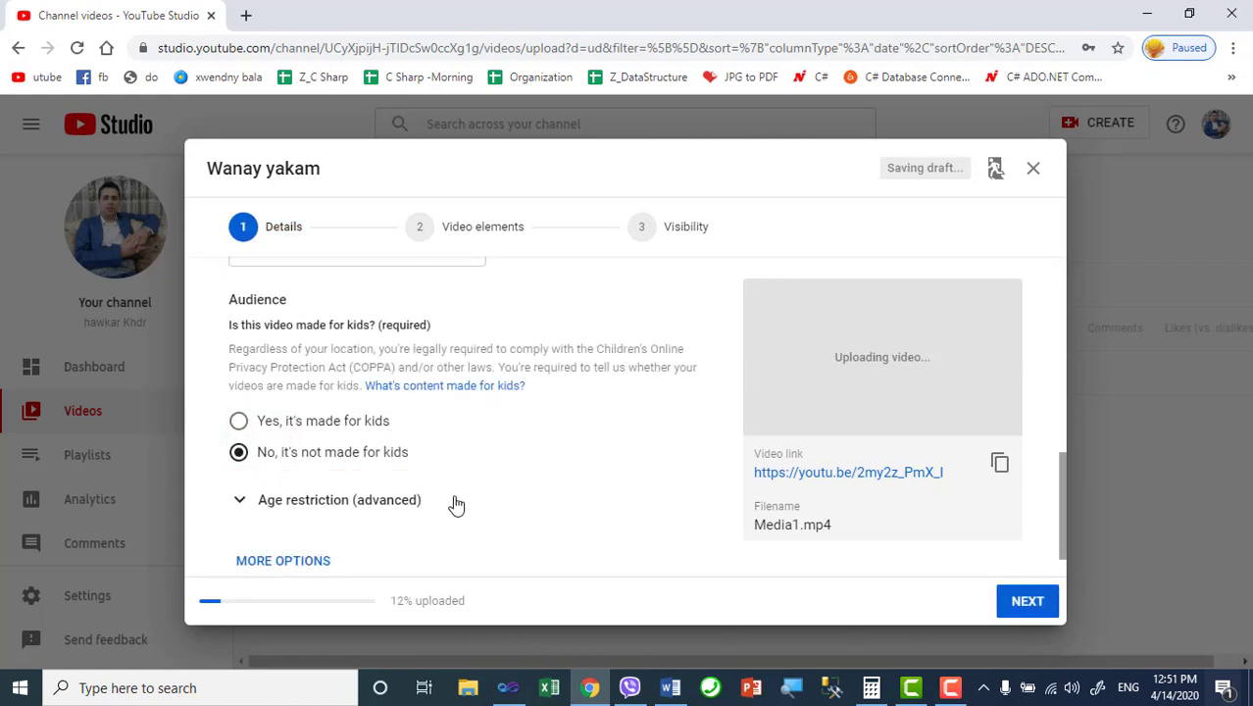
scroll(446, 495, "down", 1)
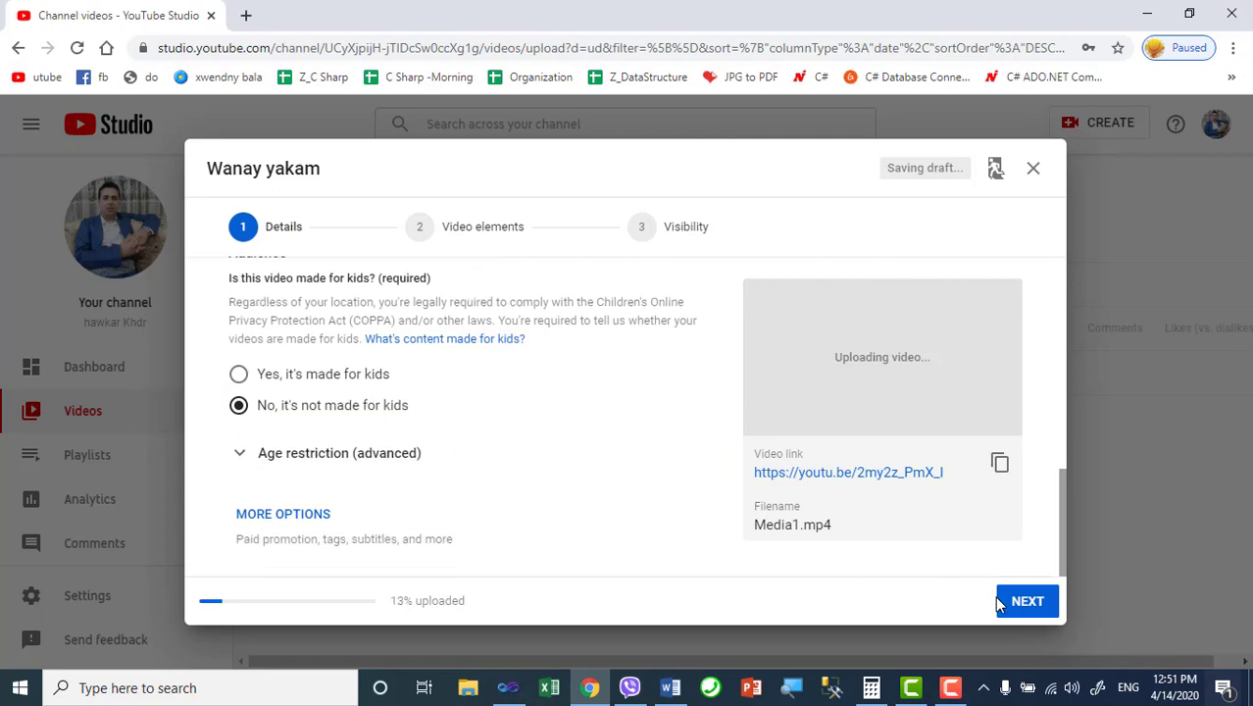
left_click(1025, 602)
scroll(480, 444, "down", 1)
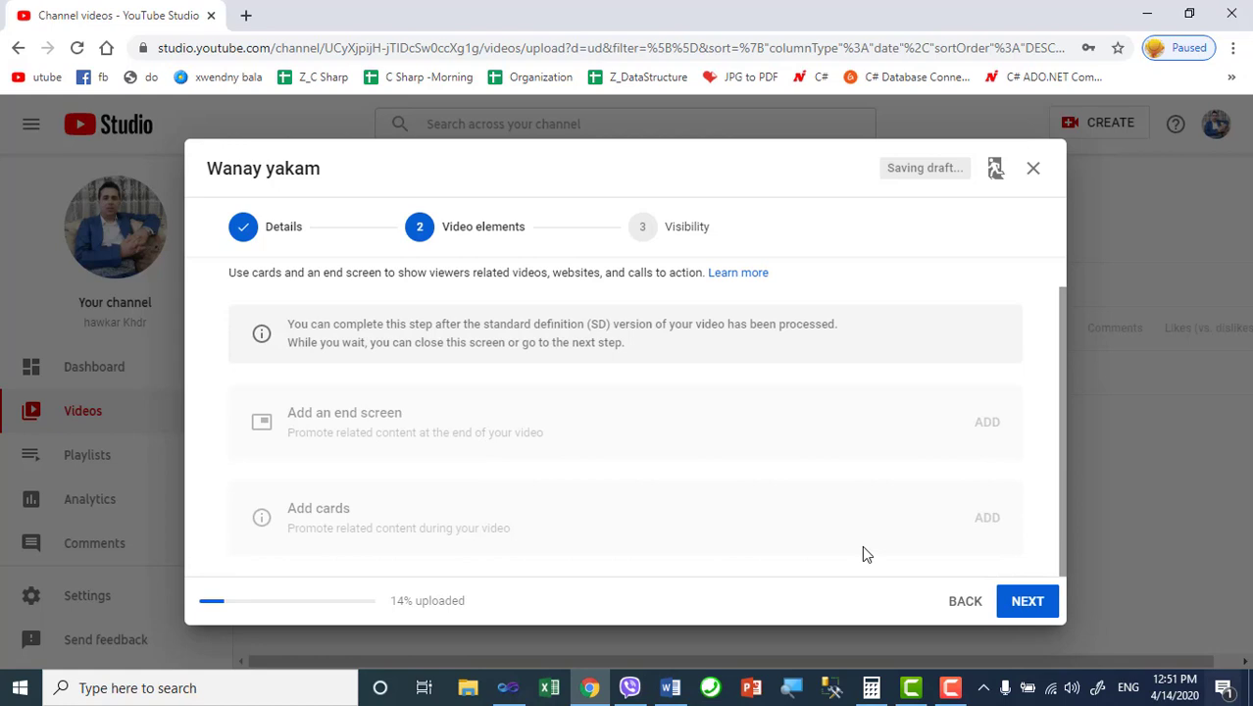
left_click(1029, 602)
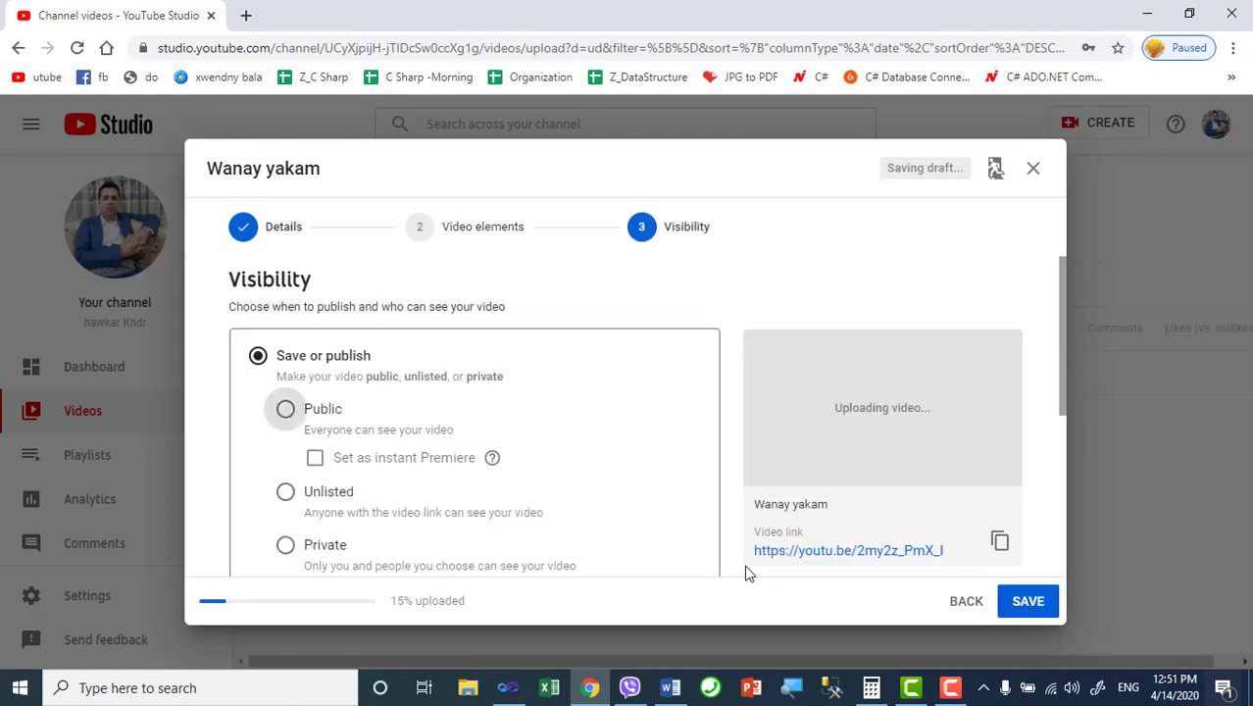
Set Wanay yakam's visibility to Public and publish it.
left_click(285, 412)
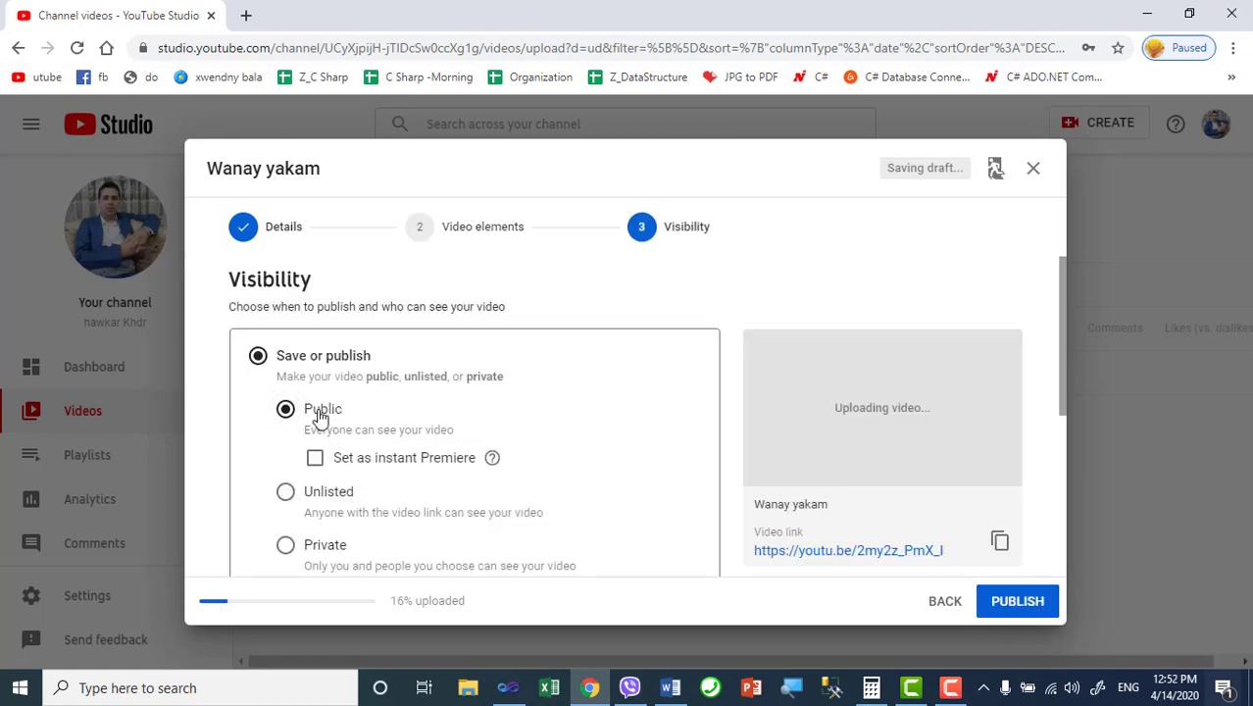
left_click(1019, 605)
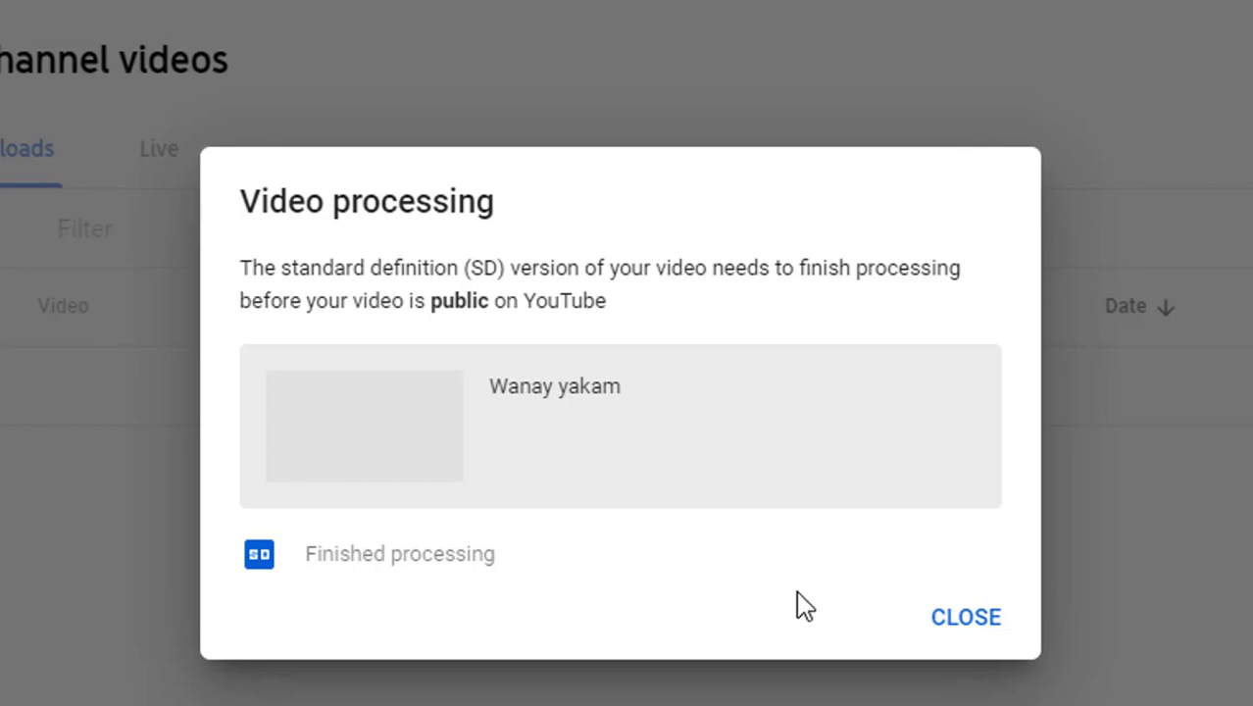
Dismiss the processing notice and go to the public channel page listing Wanay yakam under Uploads.
left_click(976, 622)
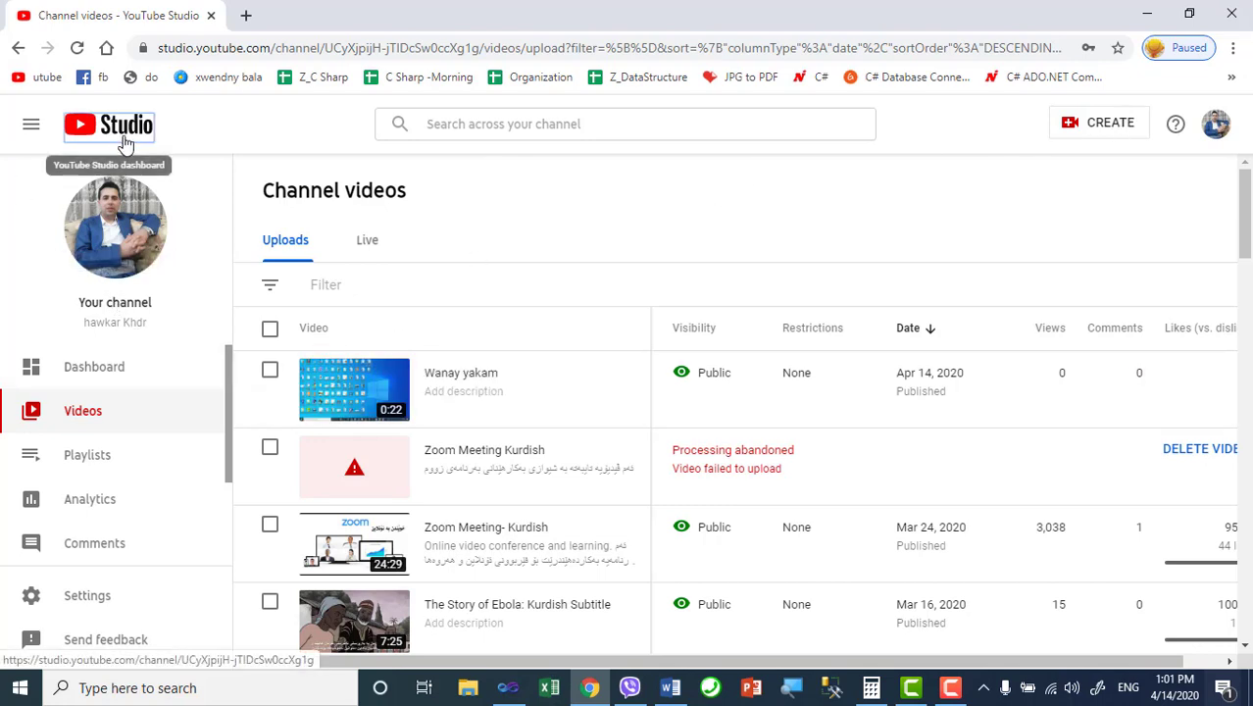
left_click(81, 124)
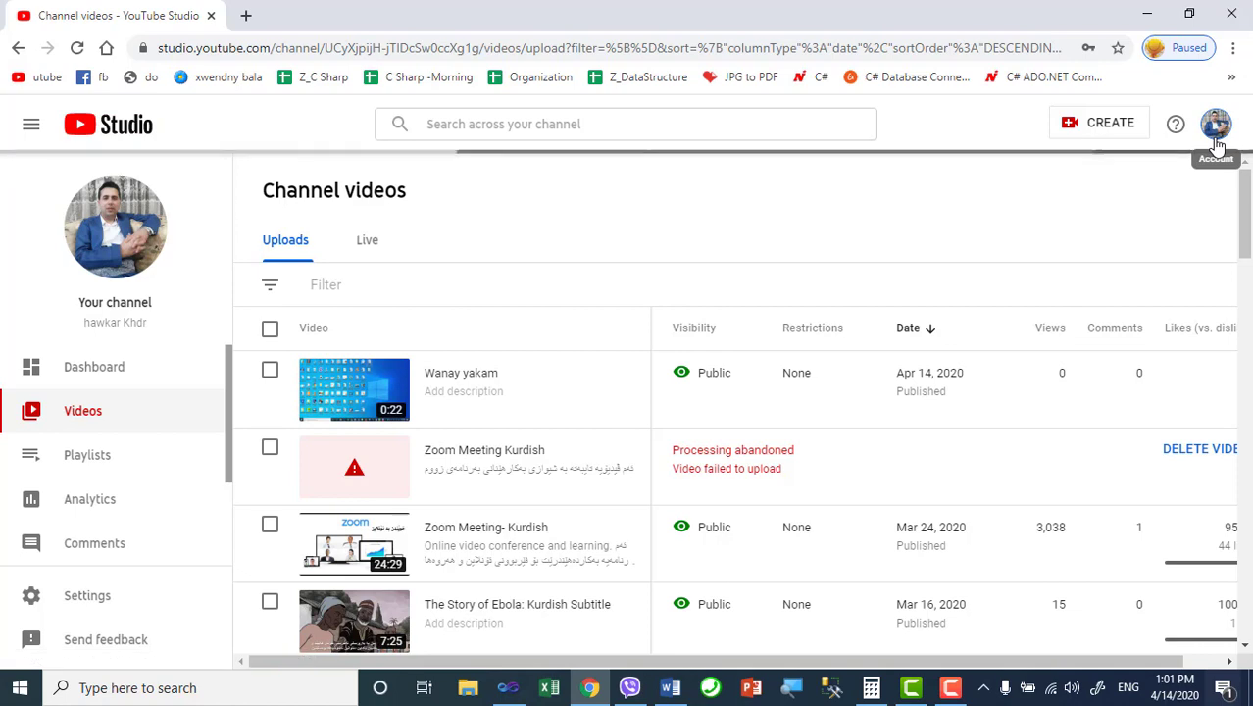
left_click(1215, 142)
left_click(1042, 245)
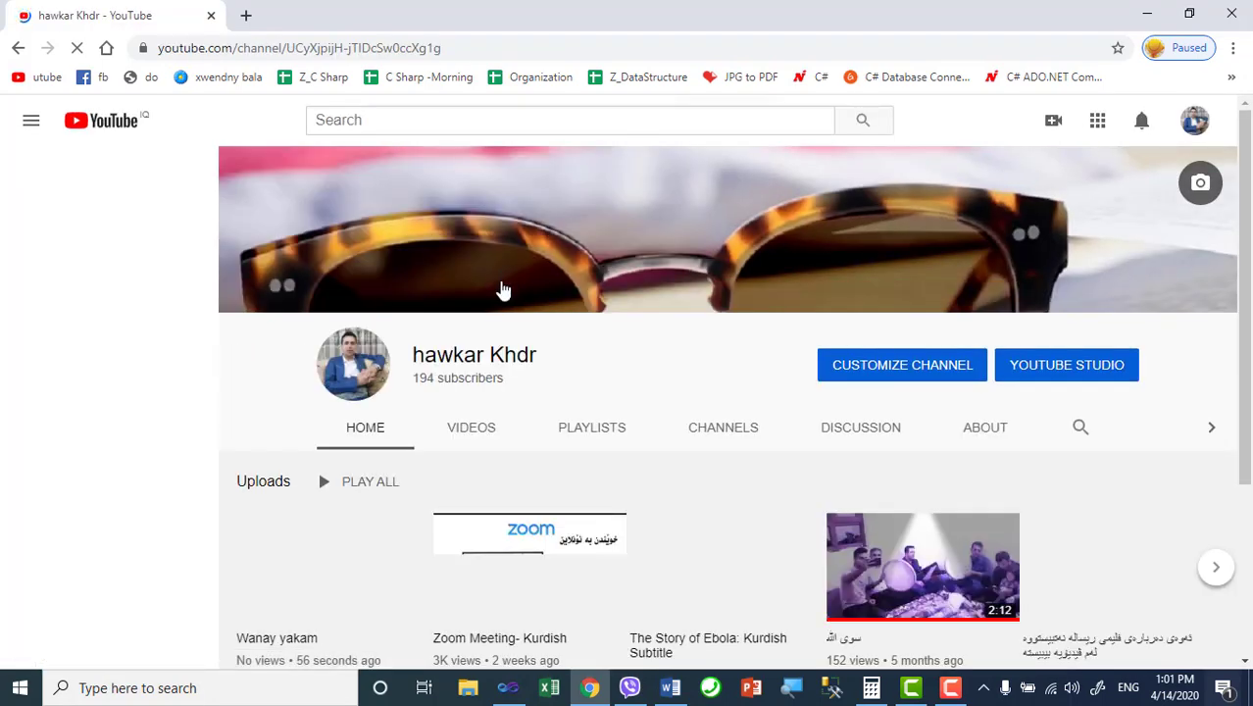
Open the Wanay yakam video from the channel's Videos list in a new tab.
scroll(470, 428, "down", 2)
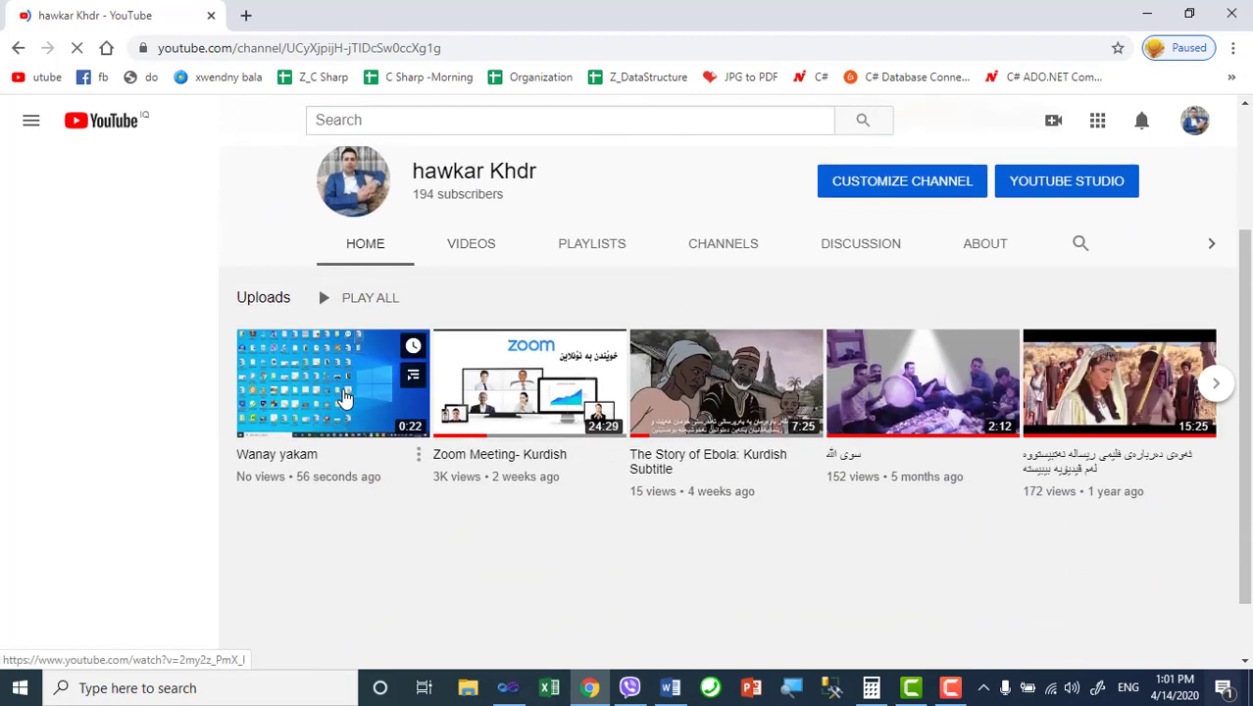
left_click(461, 247)
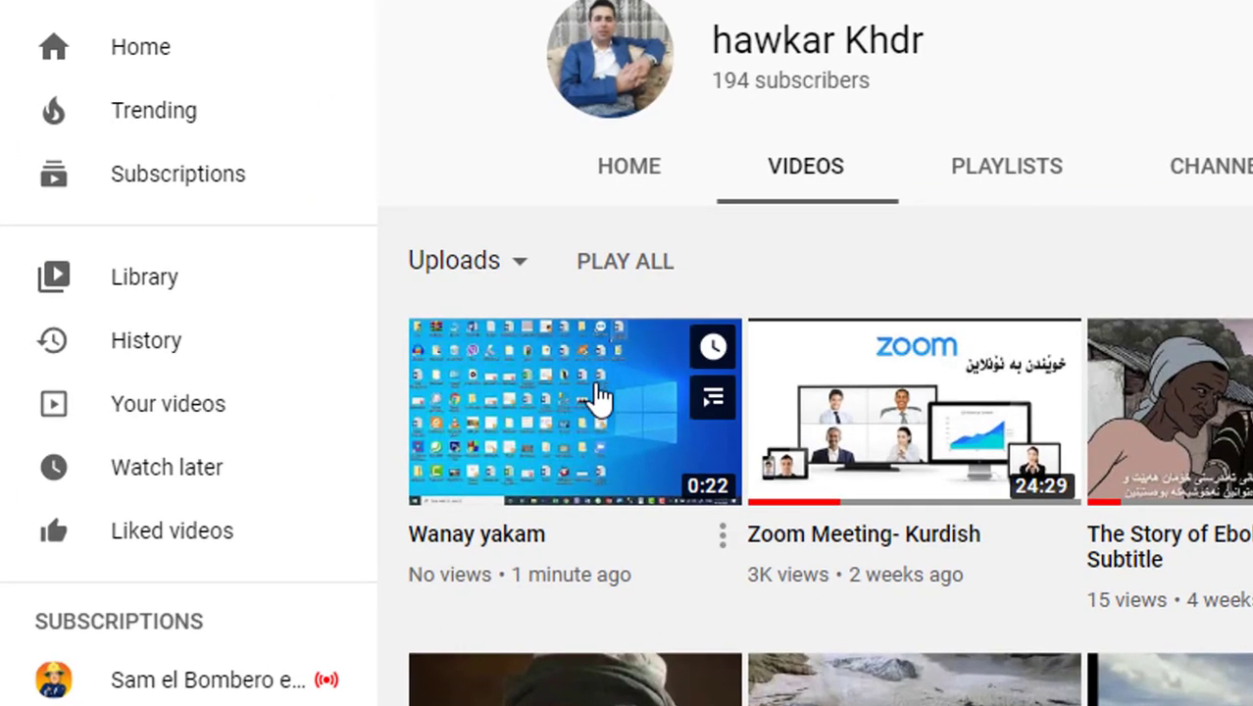
right_click(596, 416)
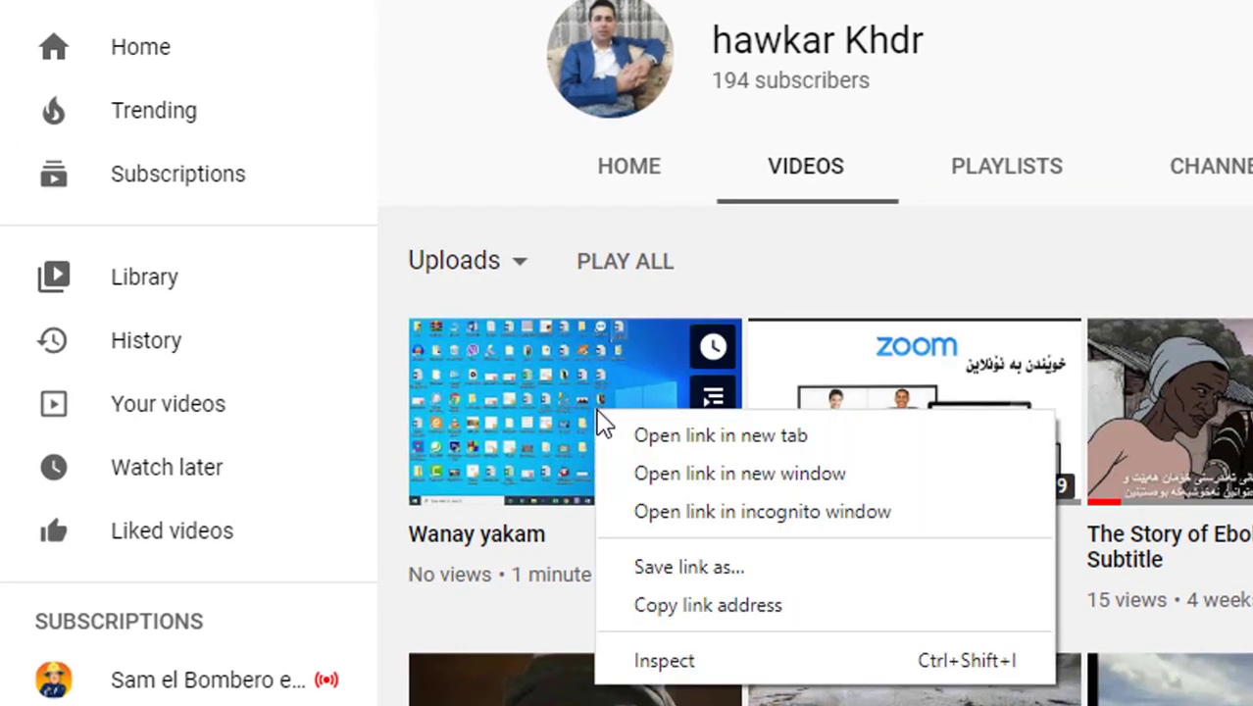
left_click(721, 438)
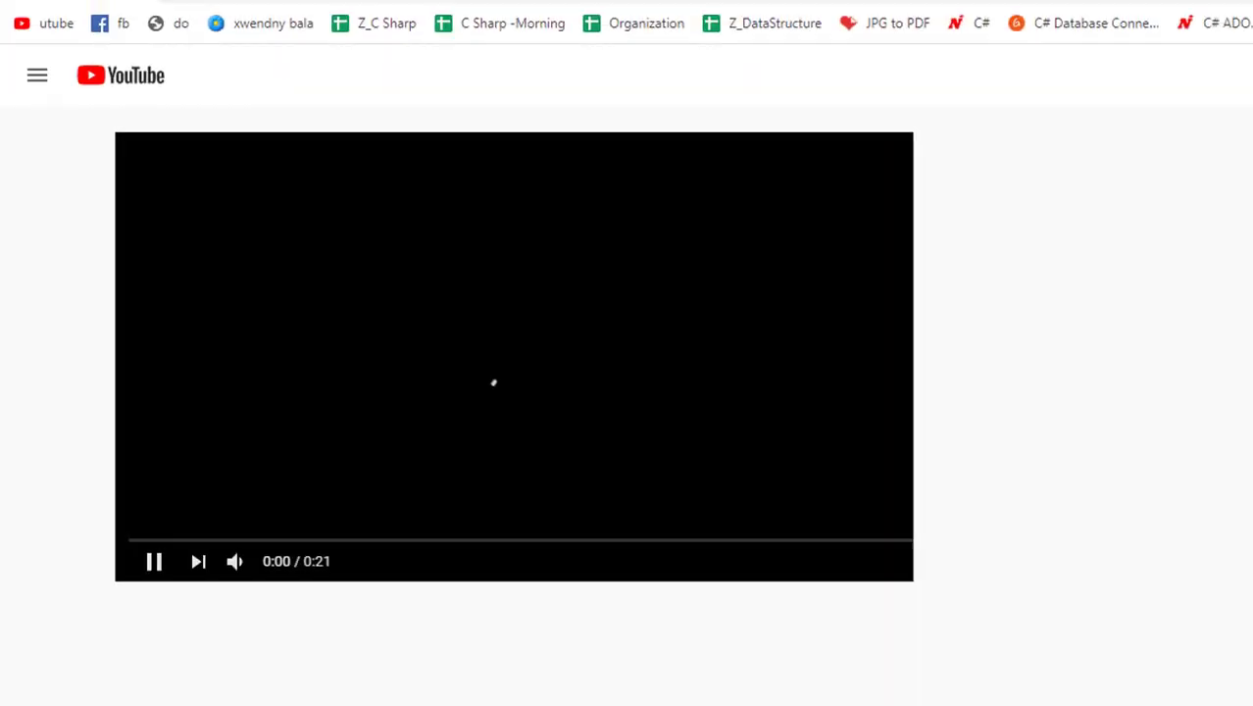
Copy the Wanay yakam video's URL from the address bar and pause playback.
left_click(402, 47)
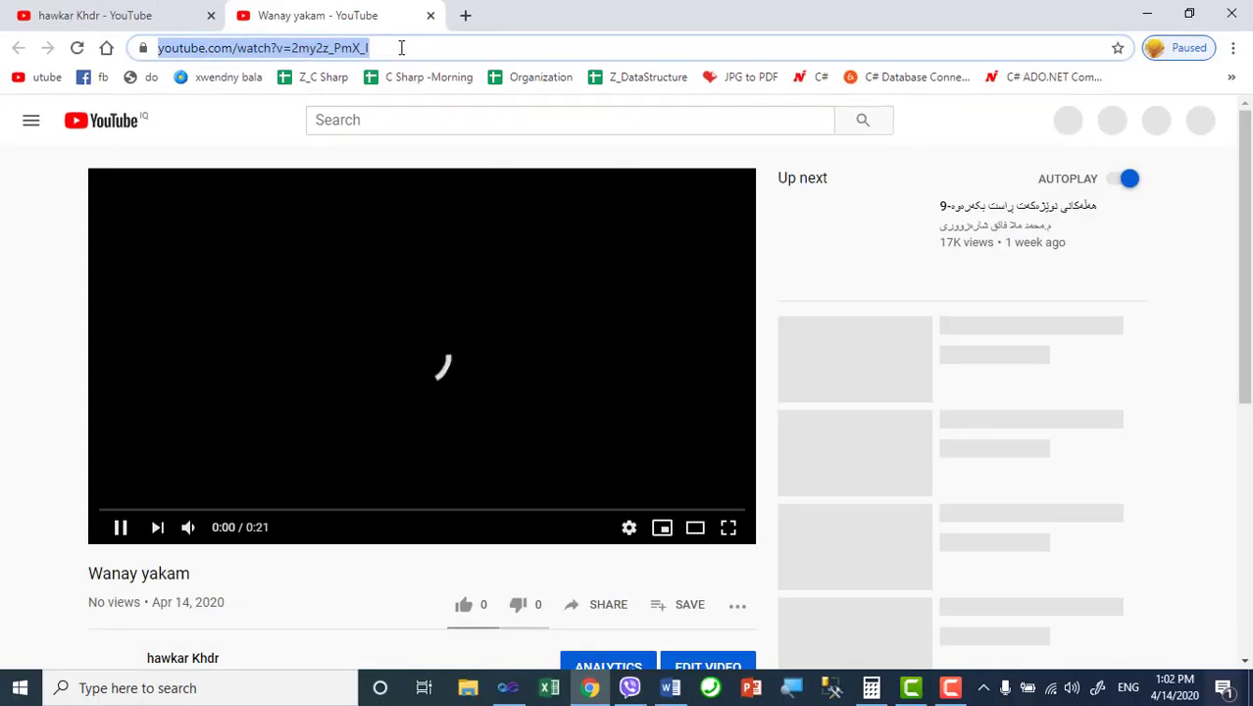
right_click(348, 52)
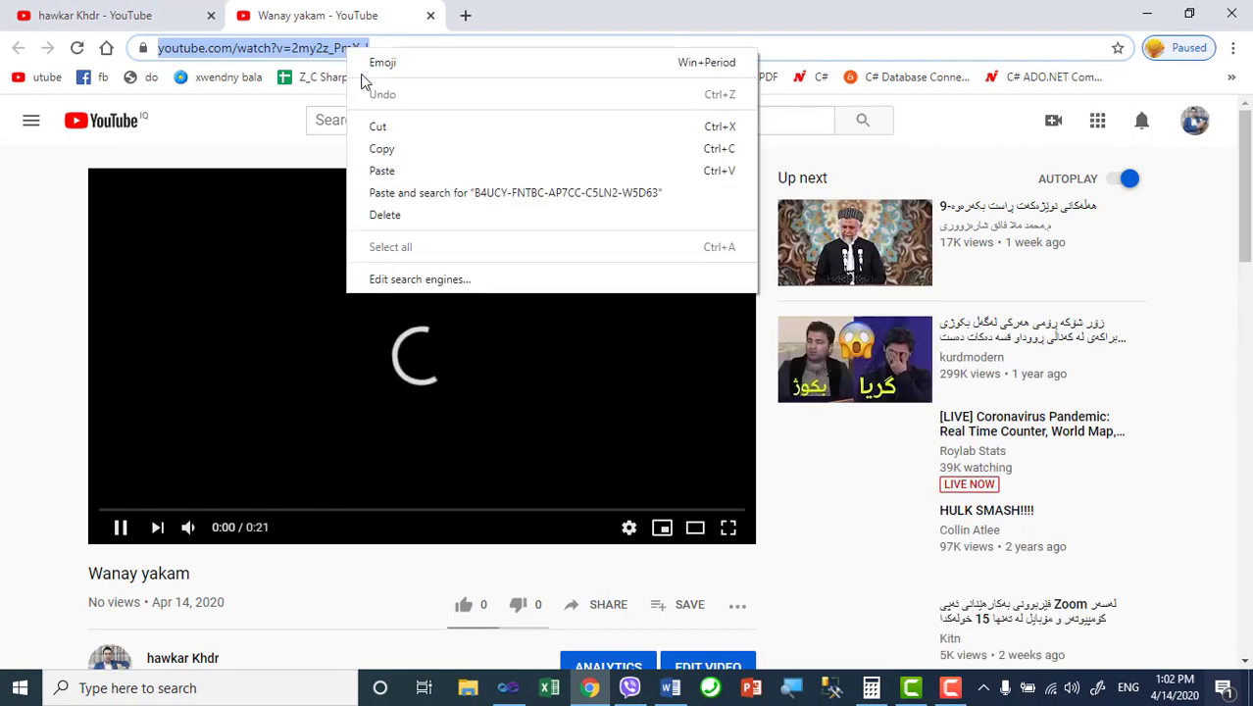
left_click(398, 150)
left_click(329, 424)
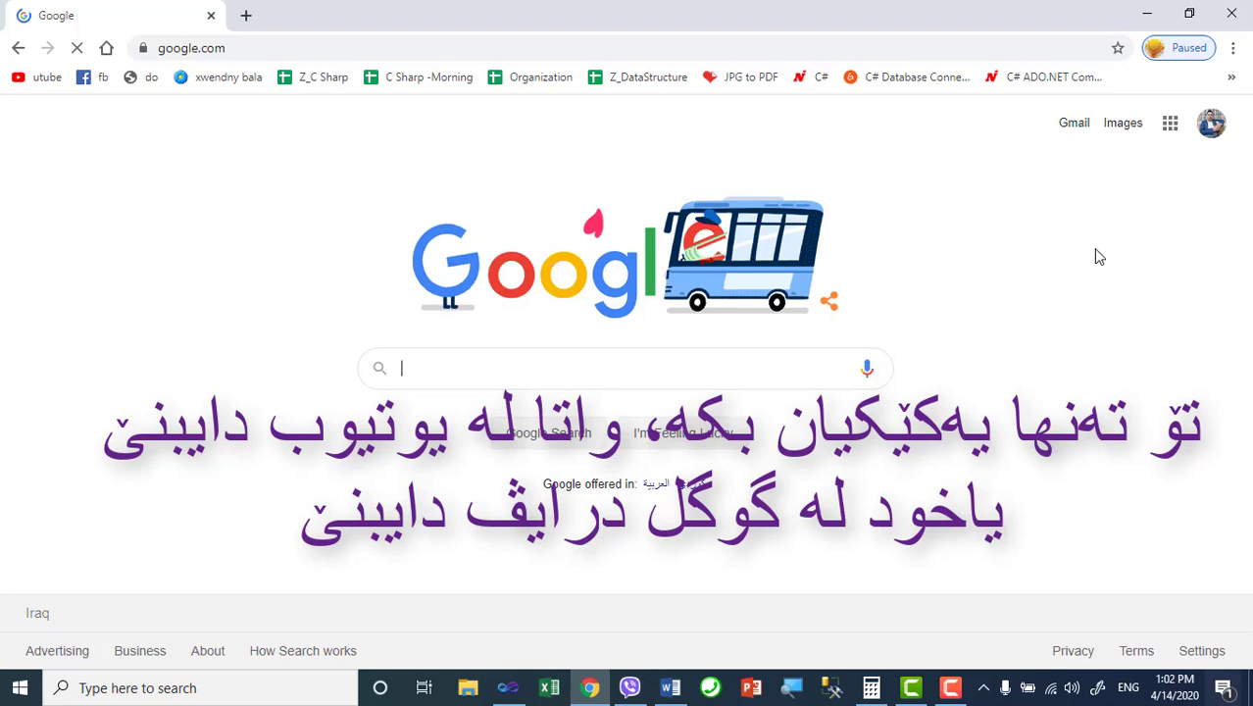
Check the signed-in Google account, then open Google Drive from the Google apps list.
left_click(1210, 124)
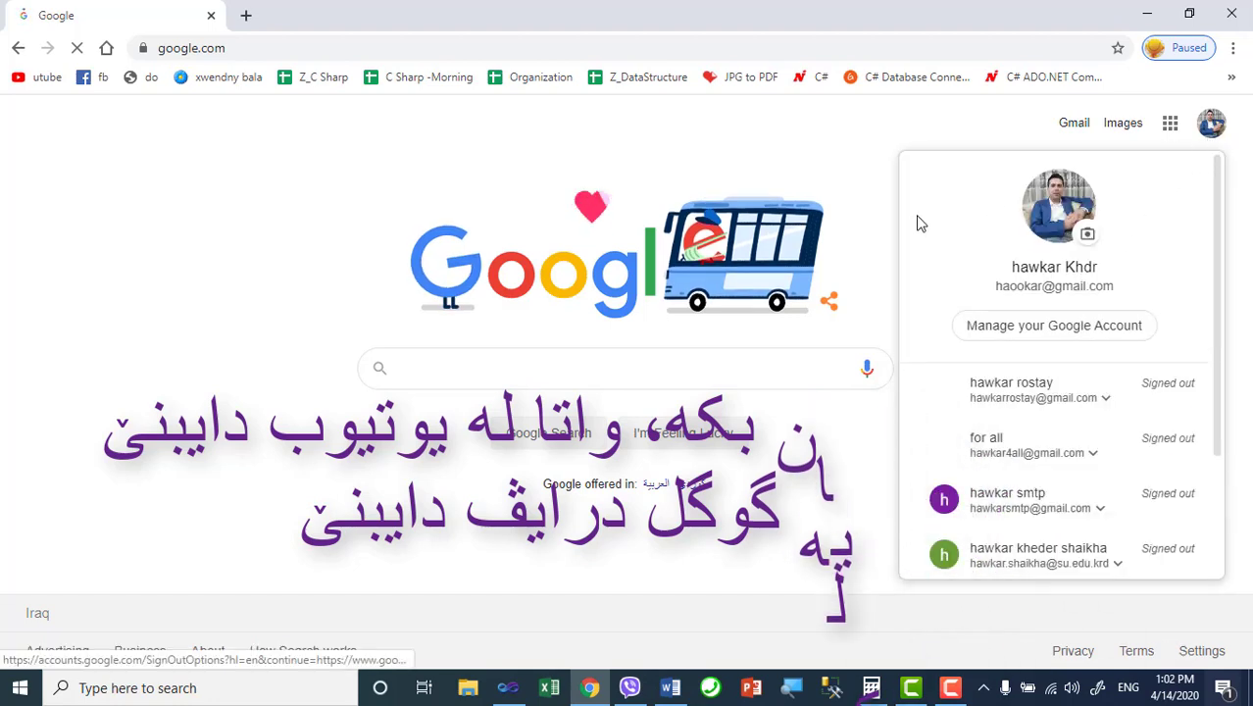
left_click(862, 184)
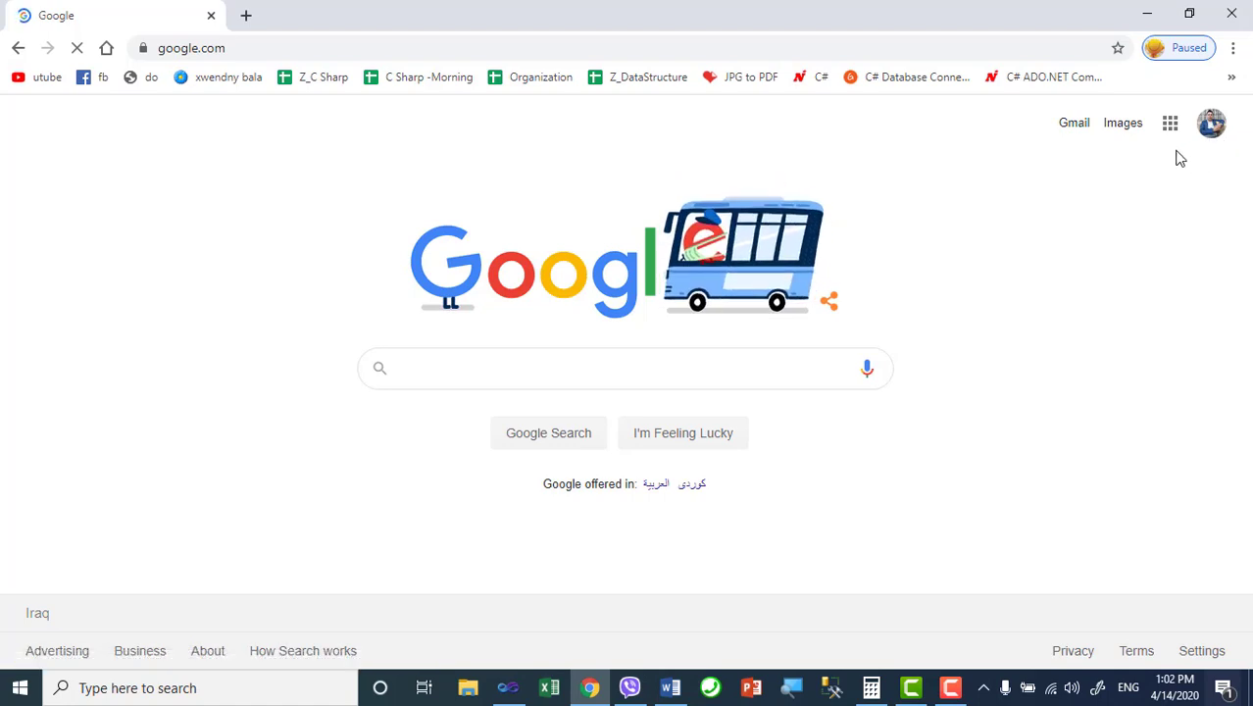
left_click(1169, 125)
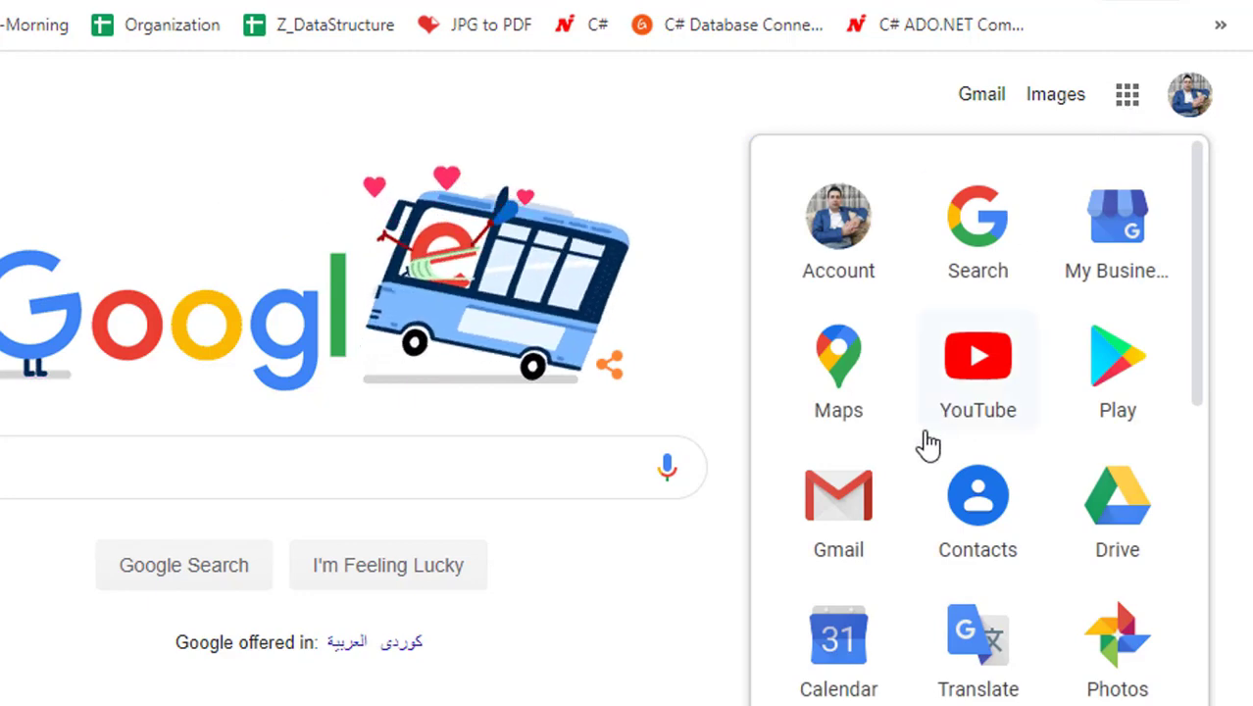
left_click(1114, 532)
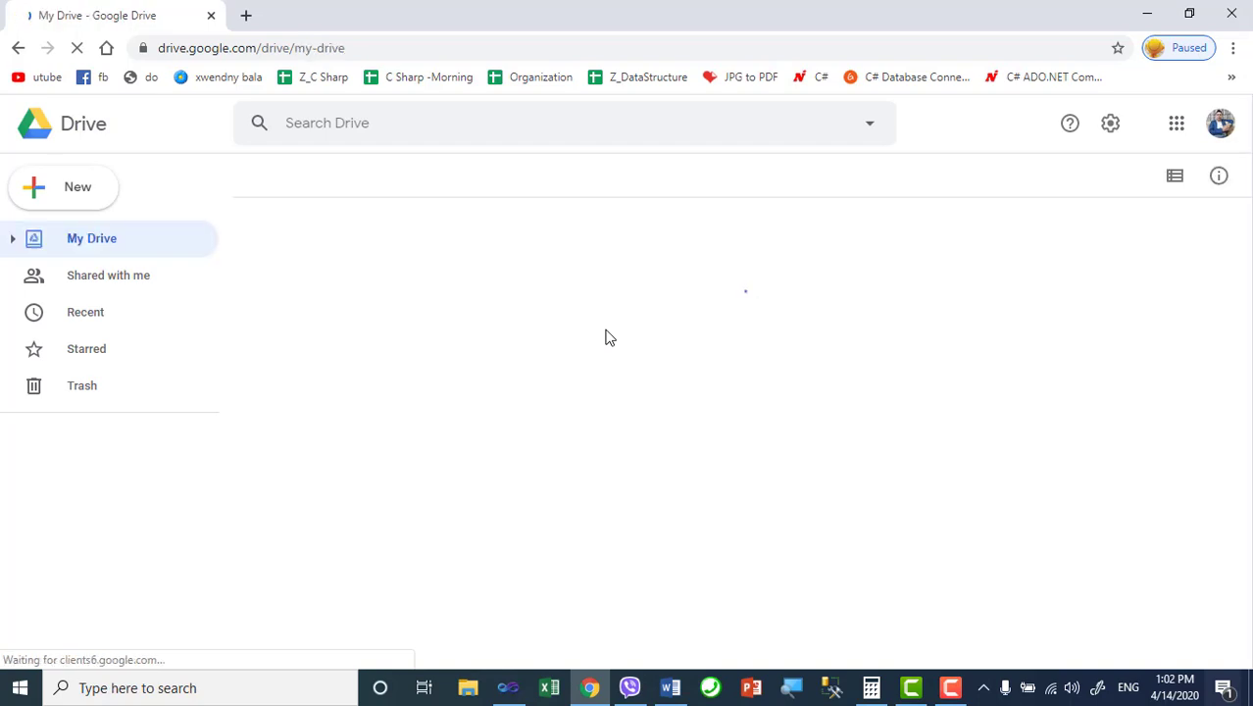
Start a file upload to My Drive from the New menu.
scroll(604, 337, "down", 1)
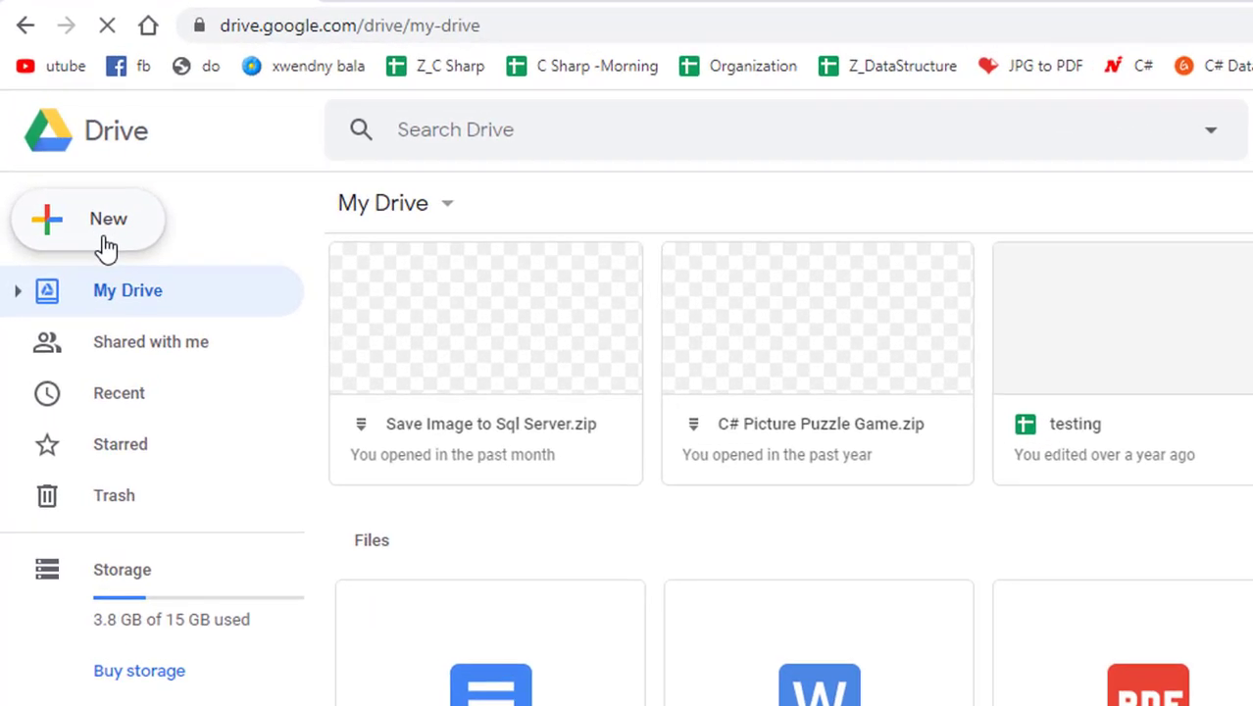
left_click(106, 248)
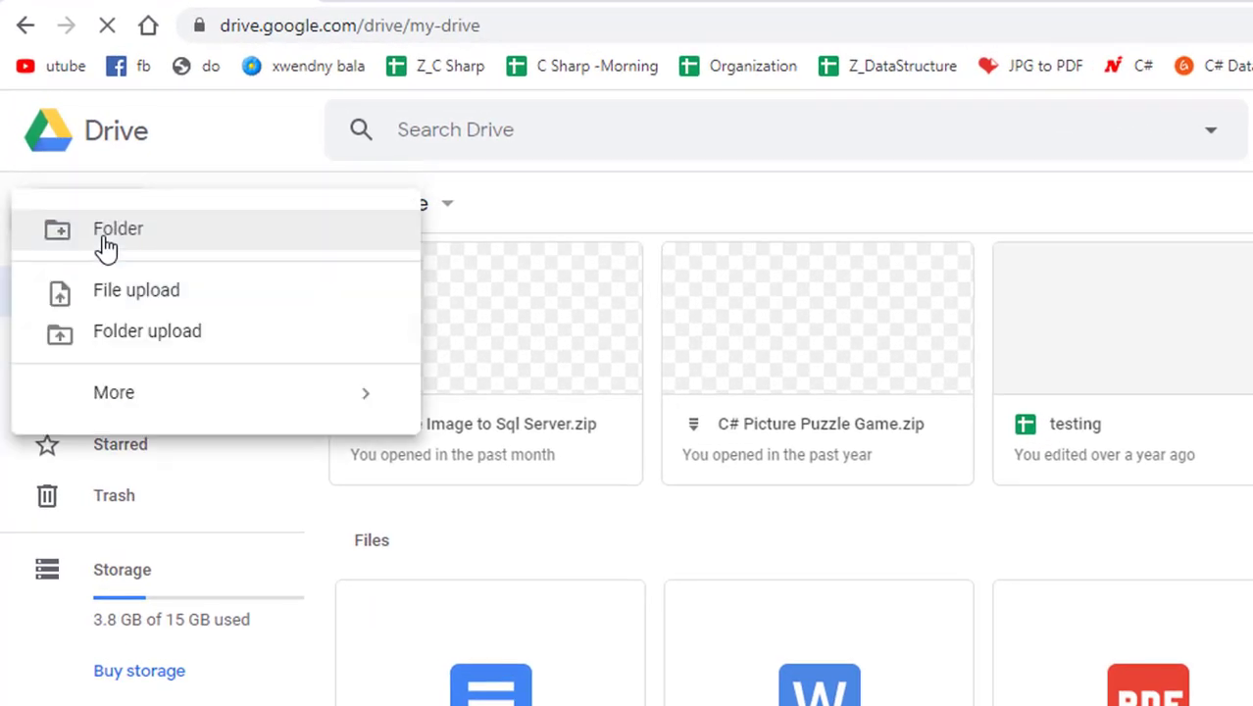
left_click(123, 247)
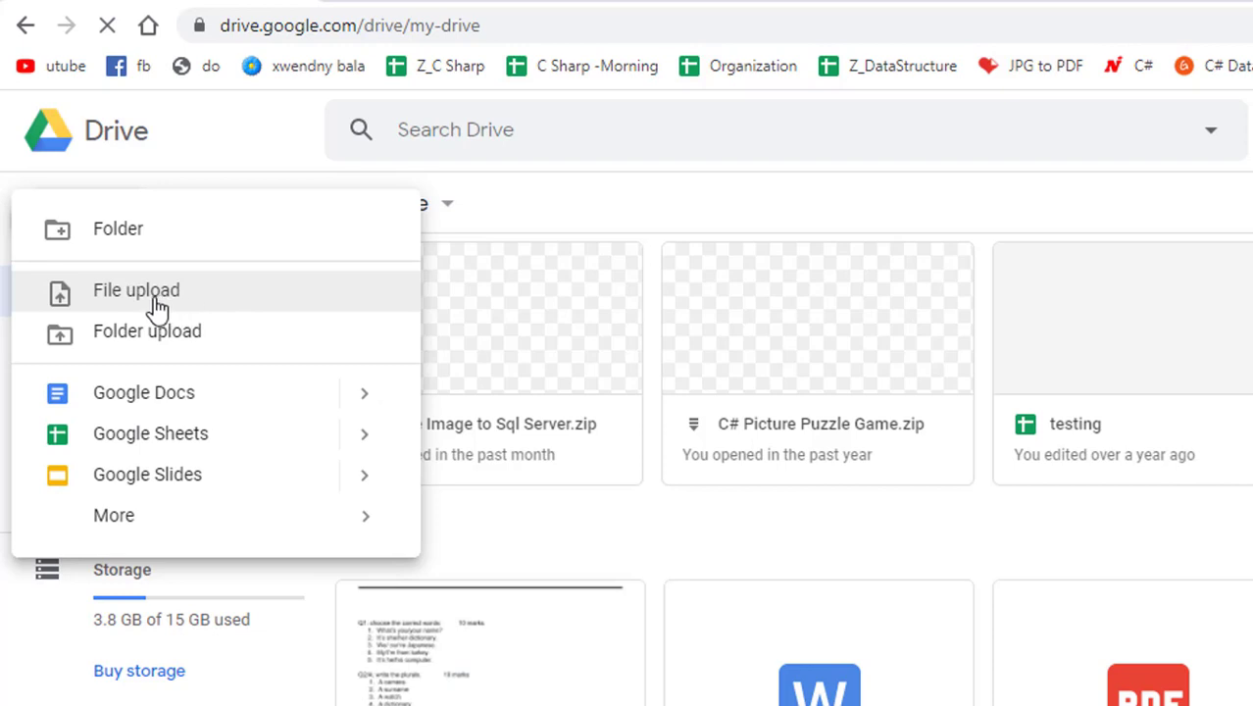
left_click(166, 306)
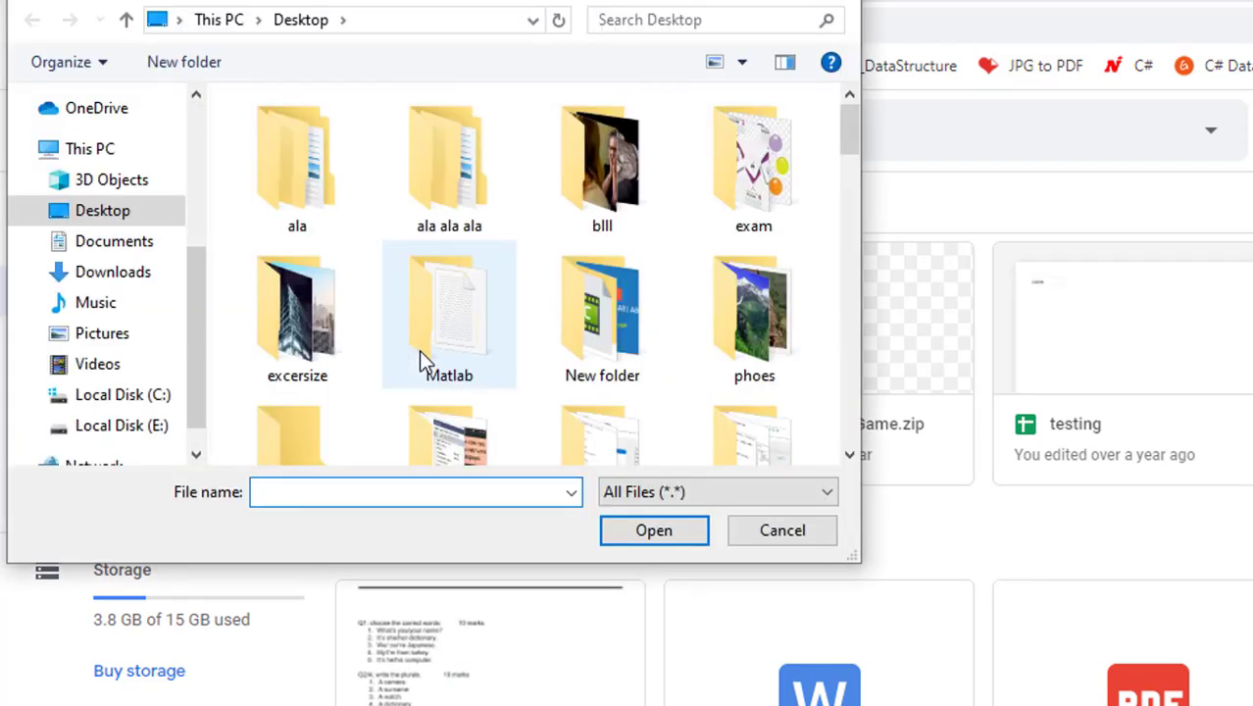
Upload Media1.mp4 from the Desktop folder to My Drive.
left_click(93, 217)
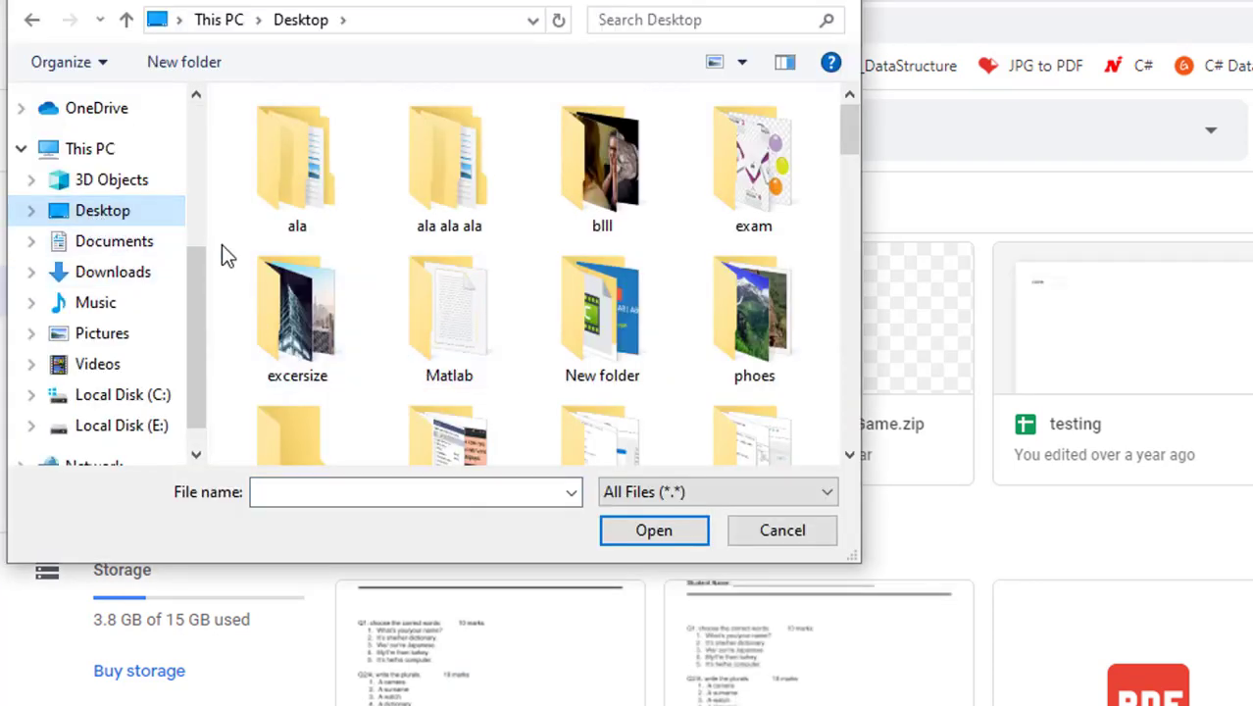
scroll(475, 299, "down", 1)
scroll(476, 299, "down", 2)
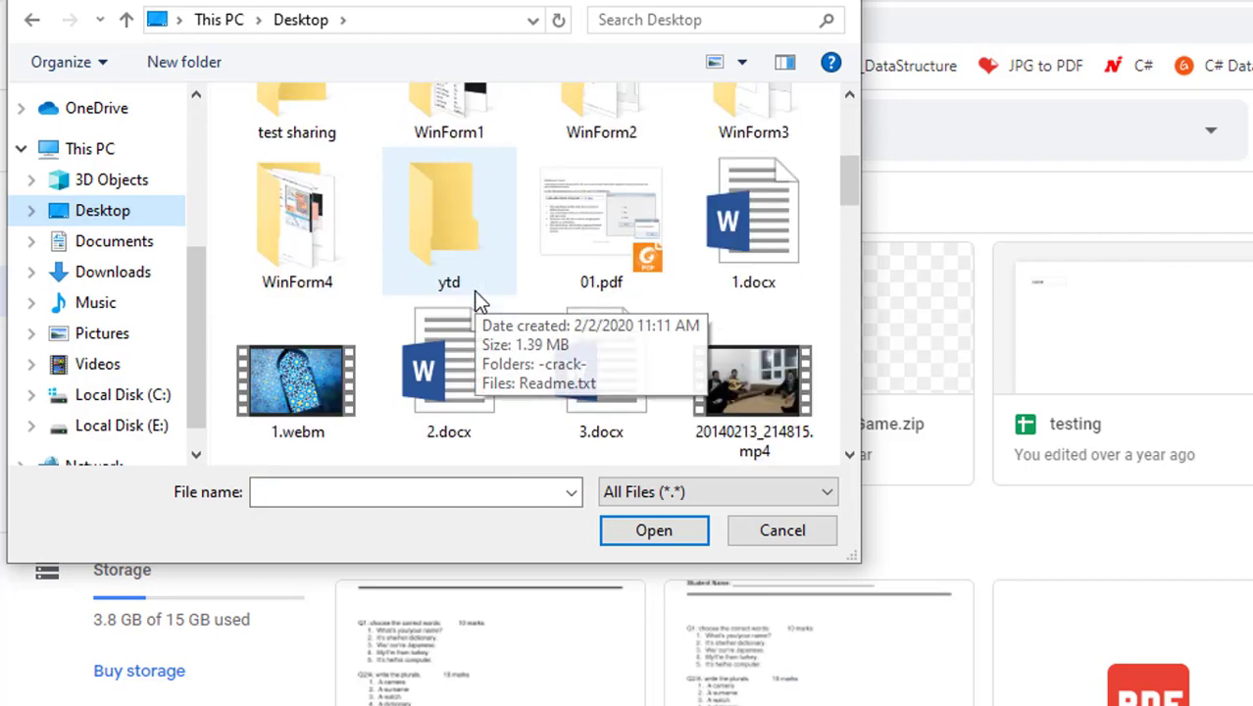
scroll(475, 299, "down", 1)
scroll(478, 301, "down", 1)
scroll(479, 301, "down", 1)
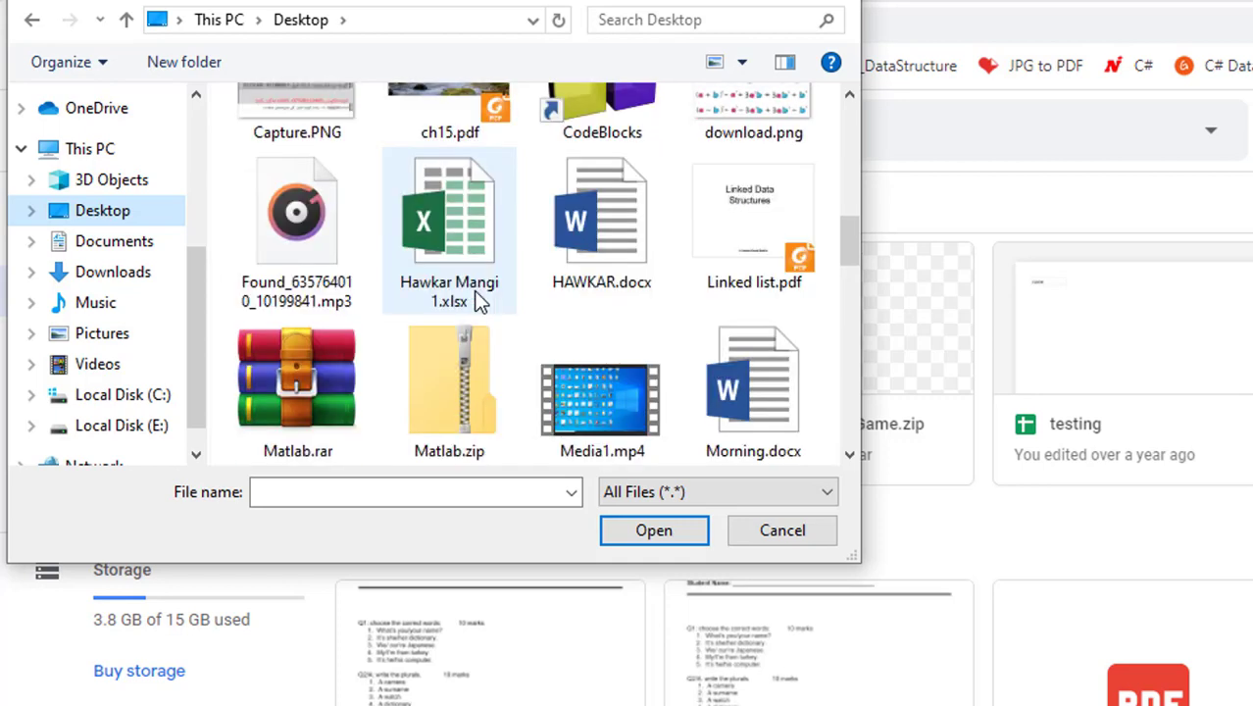
scroll(476, 294, "down", 2)
scroll(475, 294, "up", 1)
double_click(620, 193)
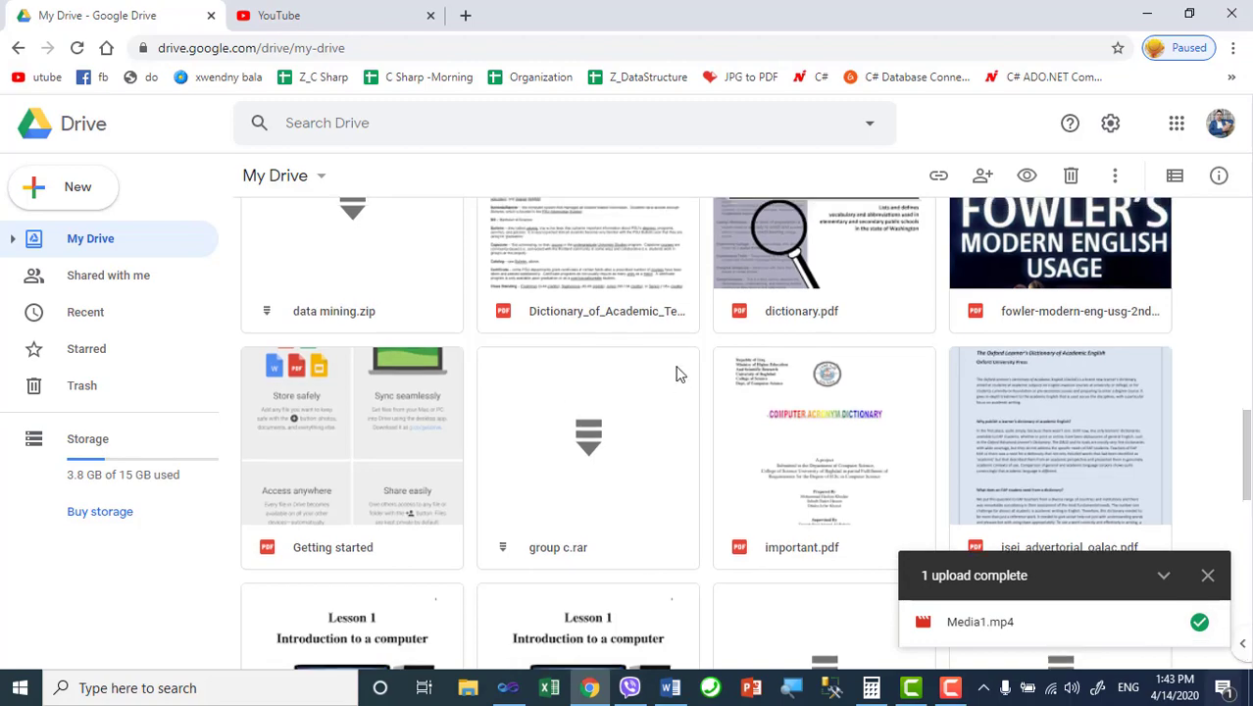
scroll(676, 373, "up", 5)
scroll(676, 372, "up", 5)
scroll(676, 373, "down", 5)
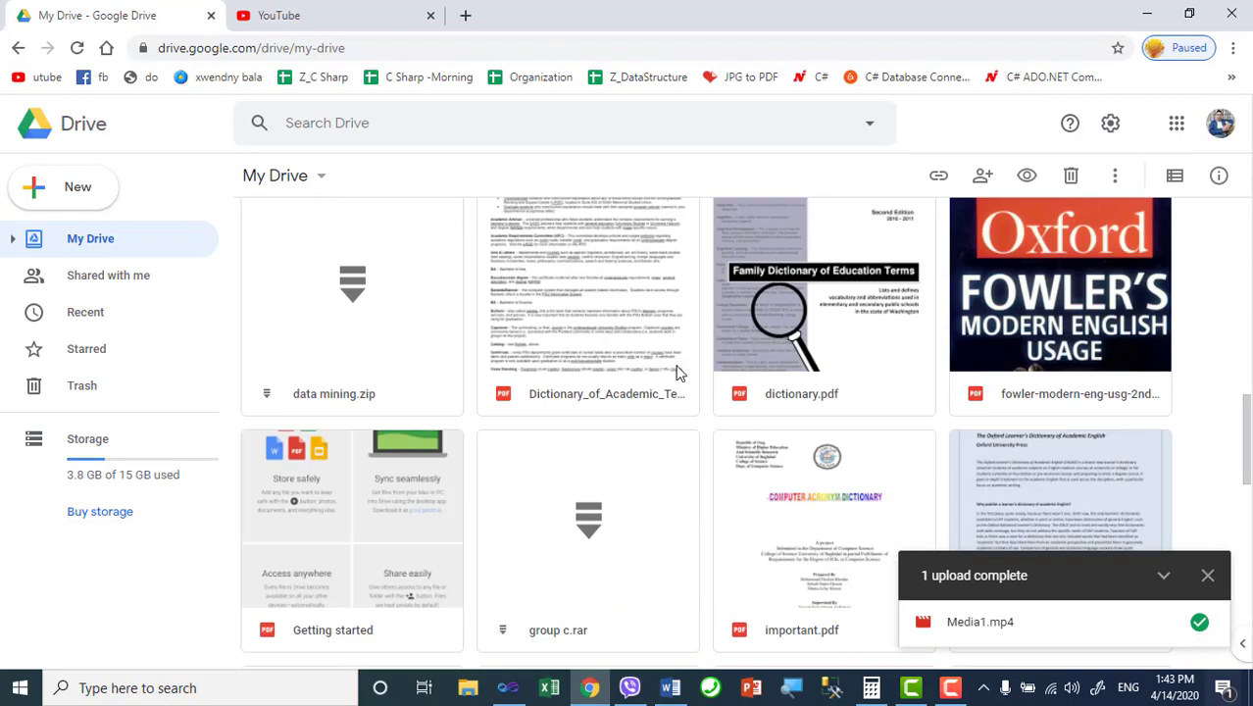
scroll(676, 373, "down", 5)
scroll(676, 372, "down", 3)
scroll(676, 373, "down", 3)
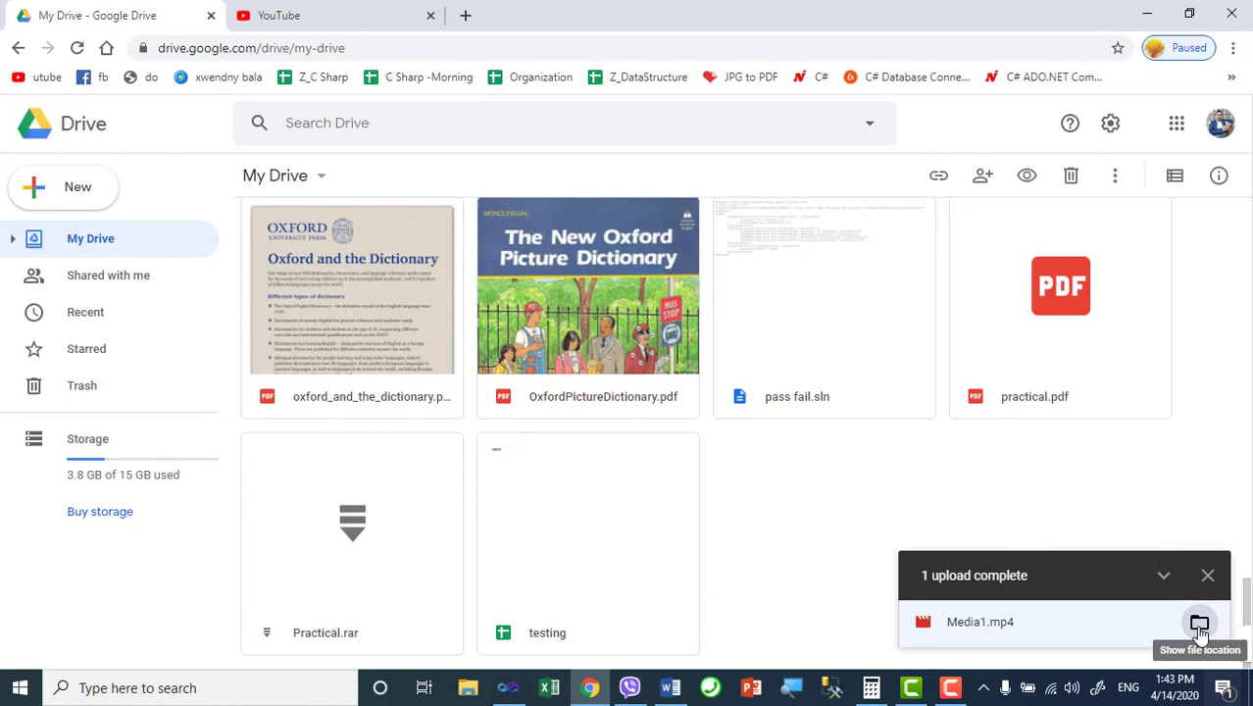
Locate Media1.mp4 in Drive and turn on its shareable link with view access.
left_click(1198, 623)
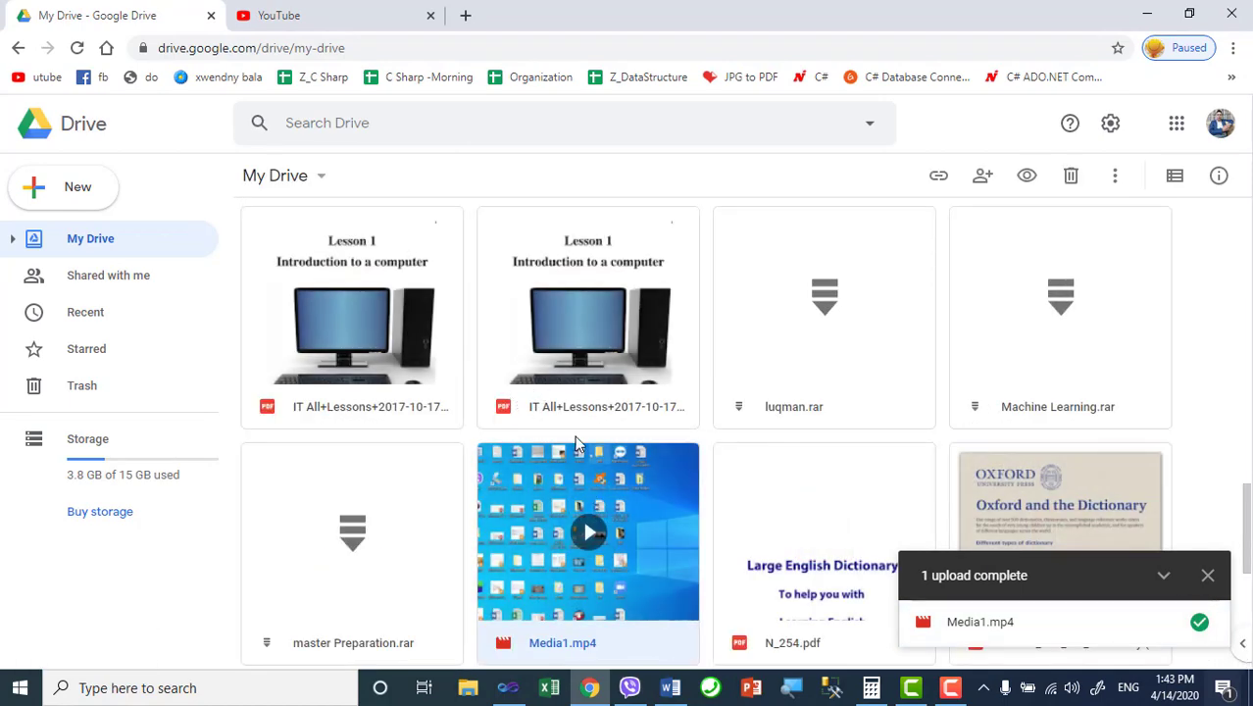
scroll(576, 443, "down", 1)
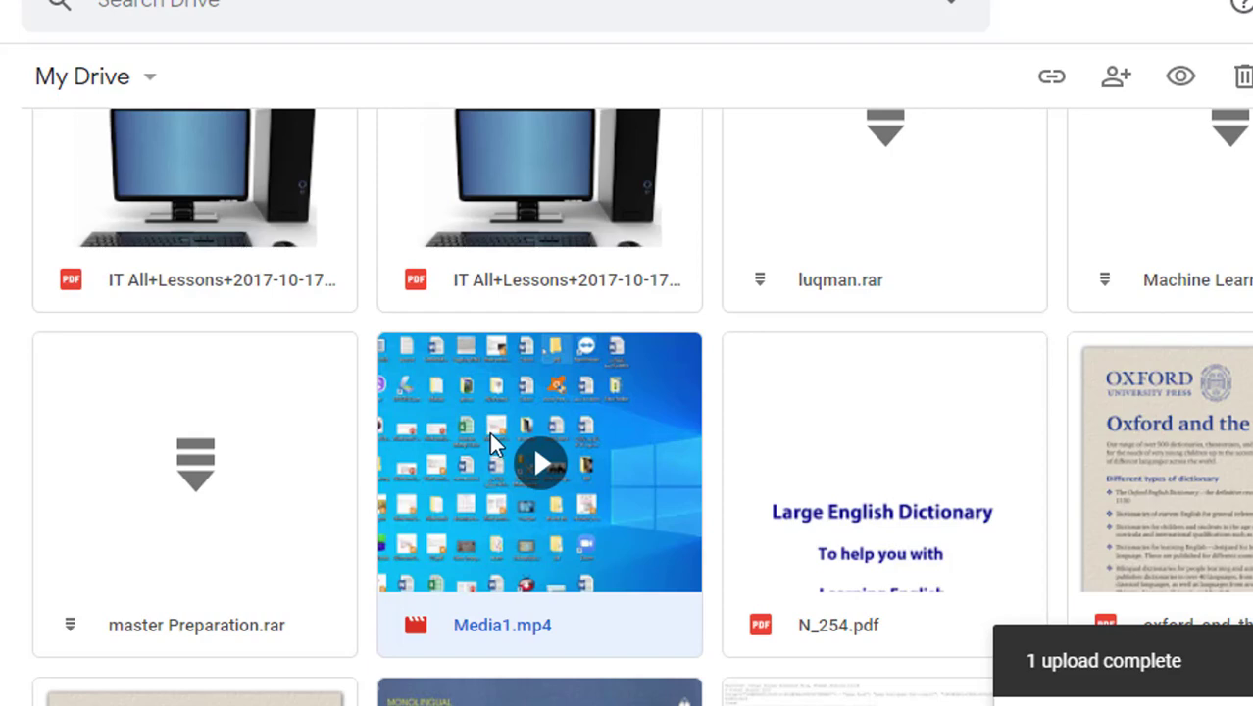
right_click(490, 441)
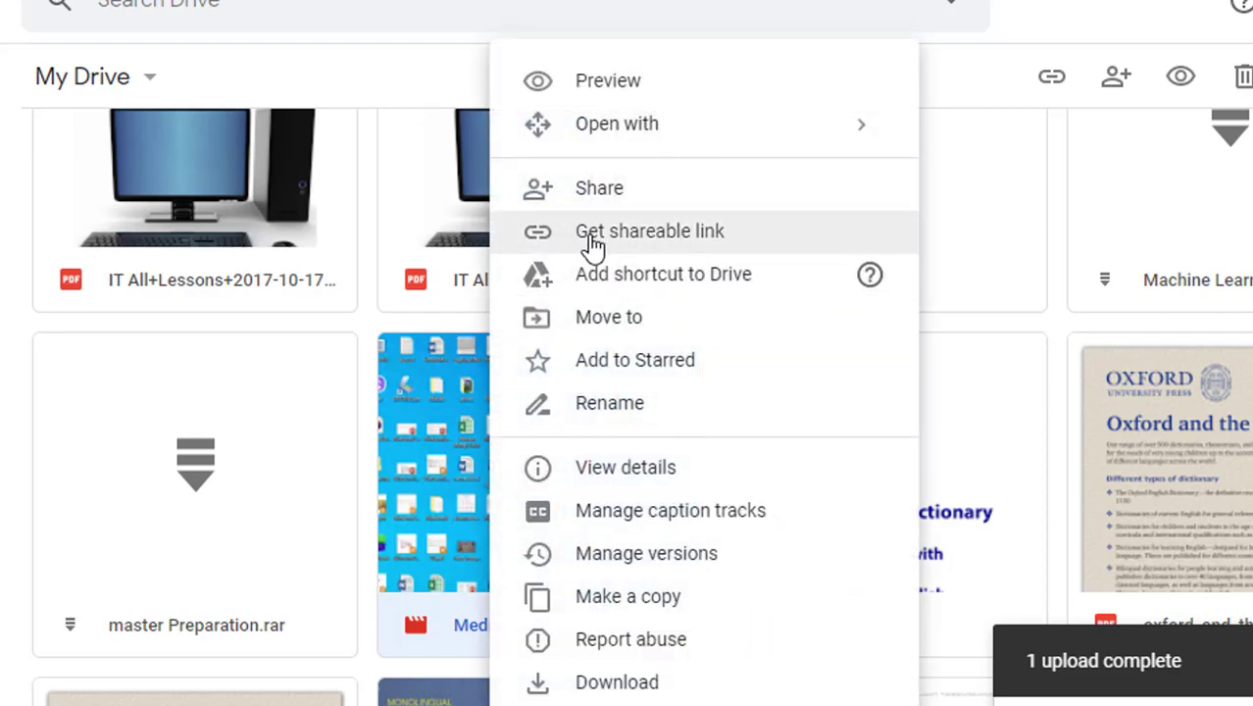
left_click(680, 236)
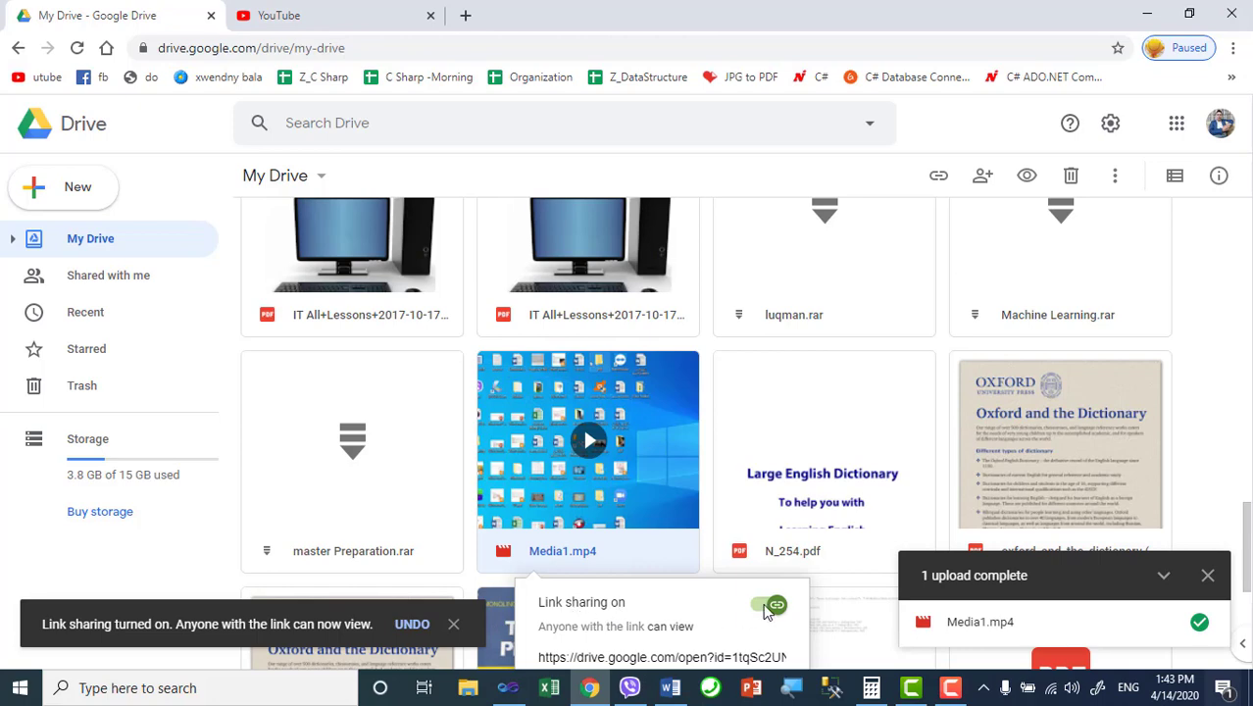
right_click(594, 406)
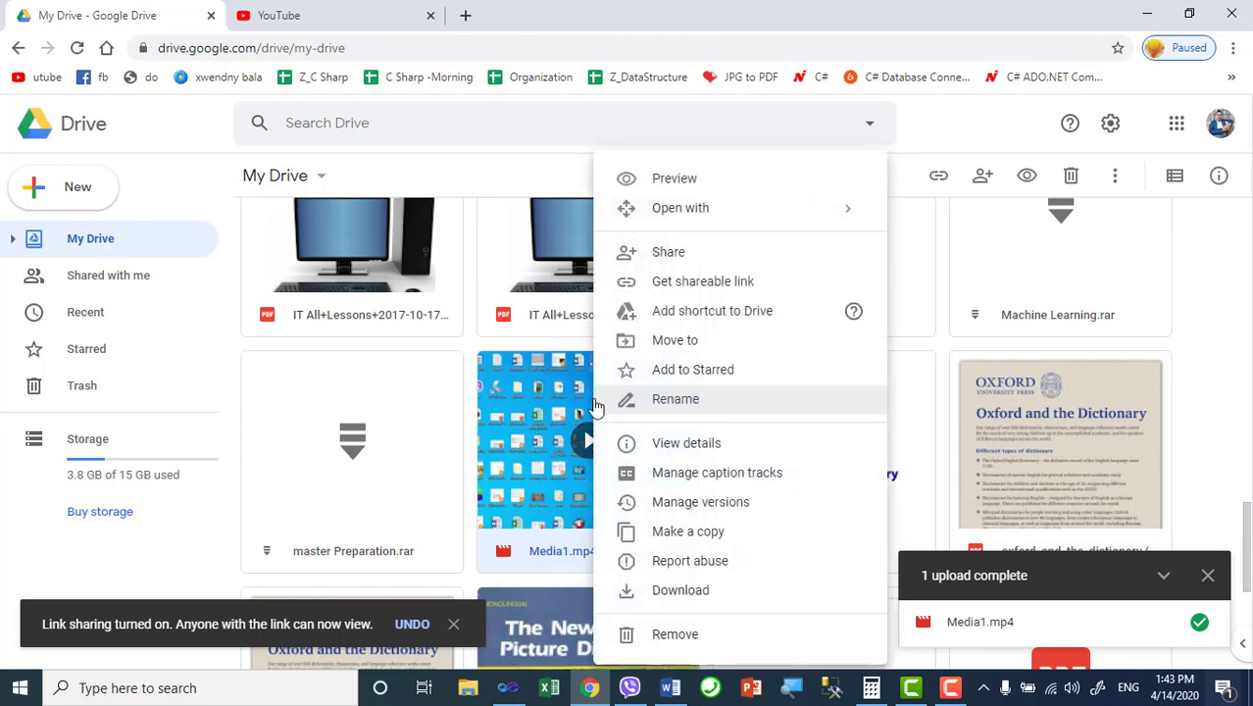
left_click(721, 284)
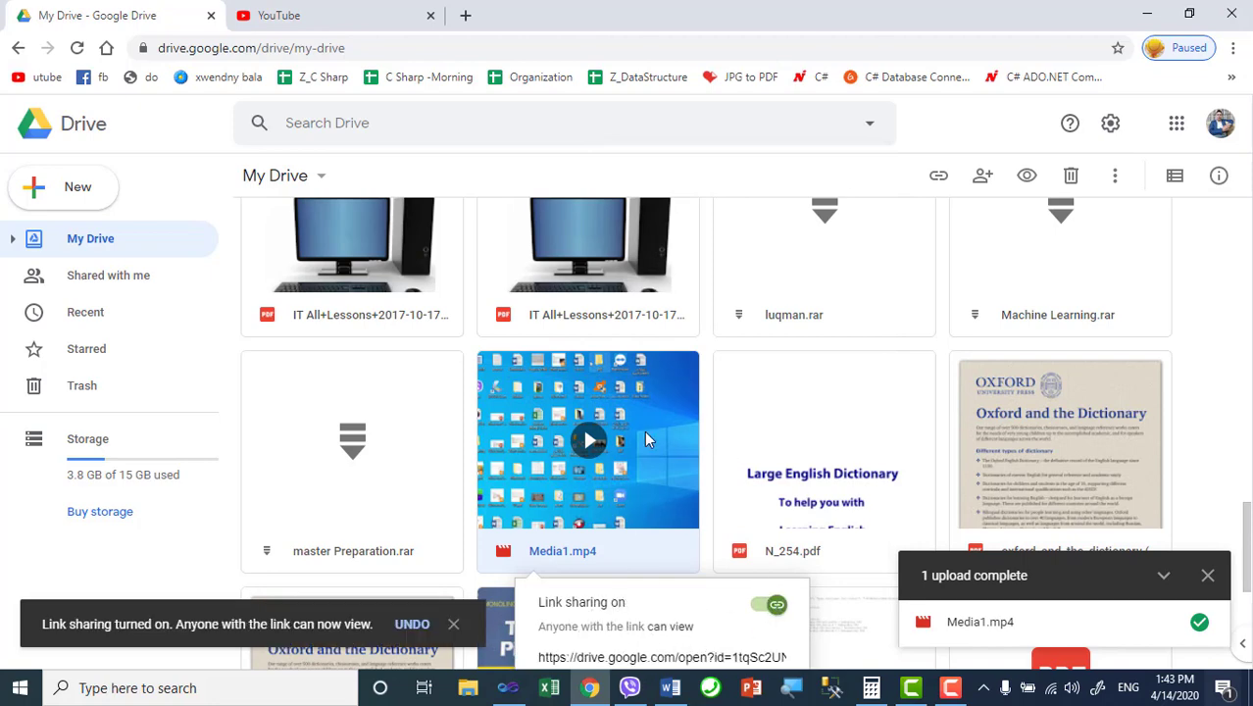
scroll(615, 446, "down", 2)
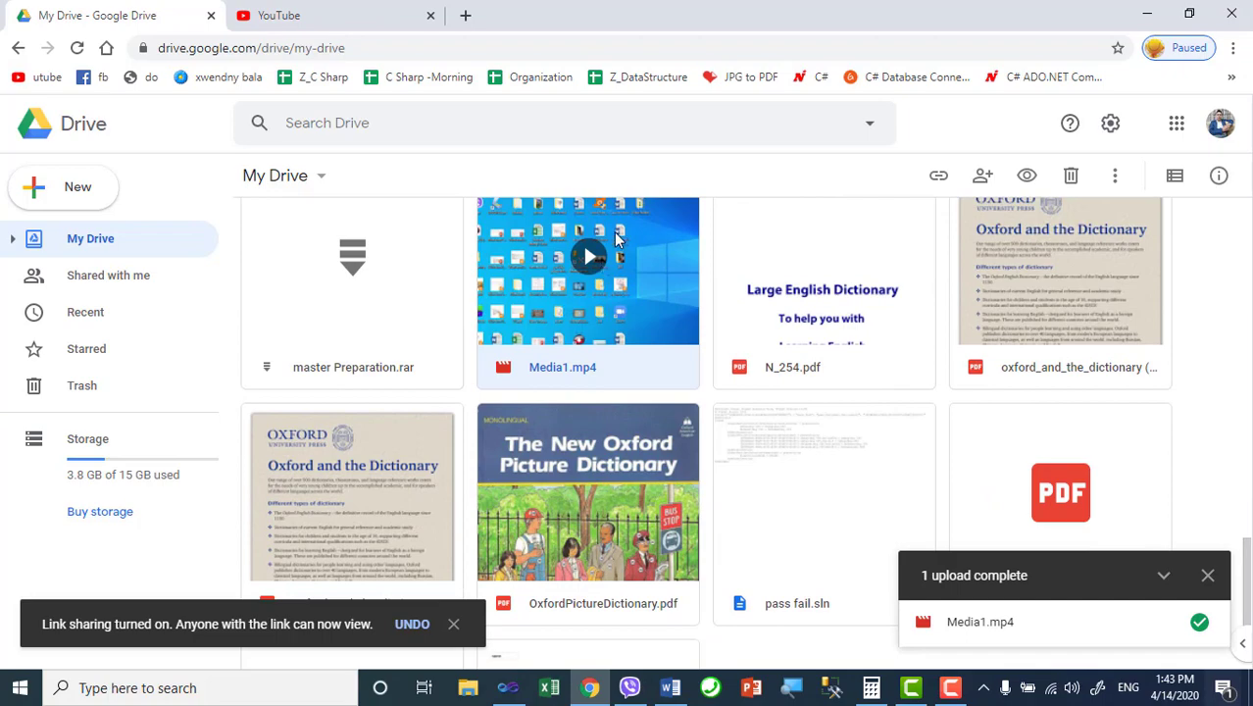
right_click(616, 233)
left_click(721, 281)
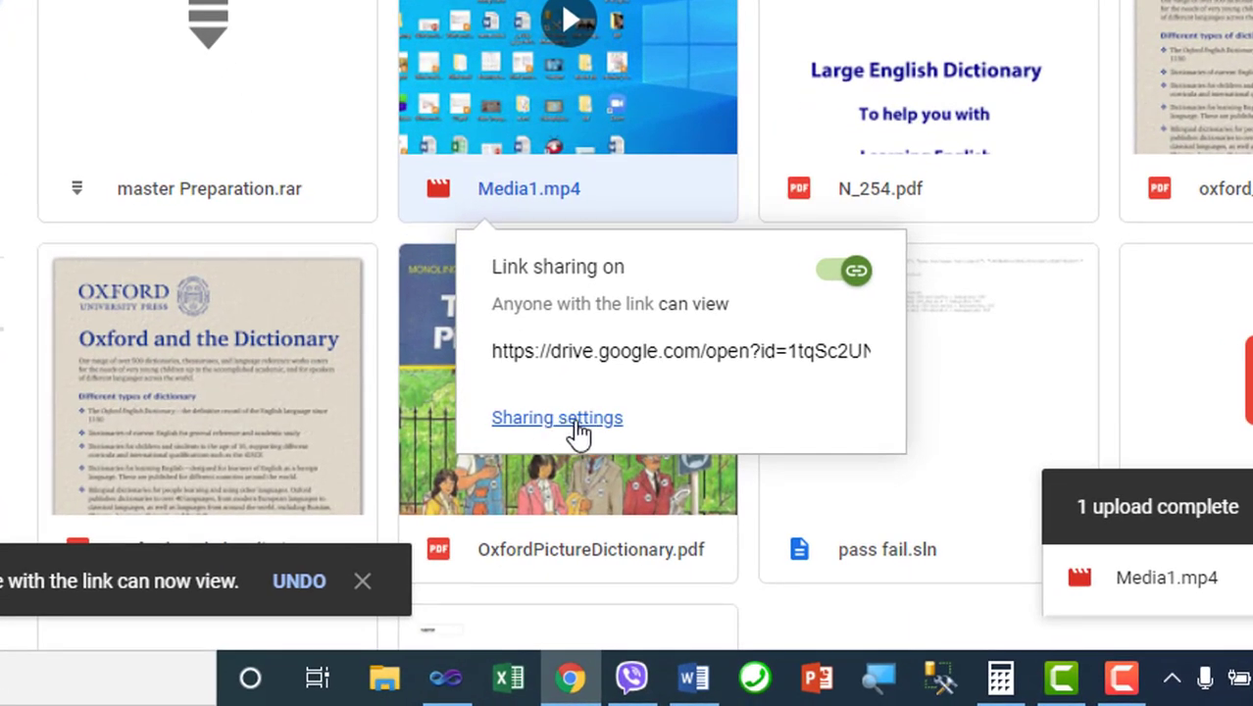
Copy Media1.mp4's share link from the full sharing settings, then close them.
left_click(579, 421)
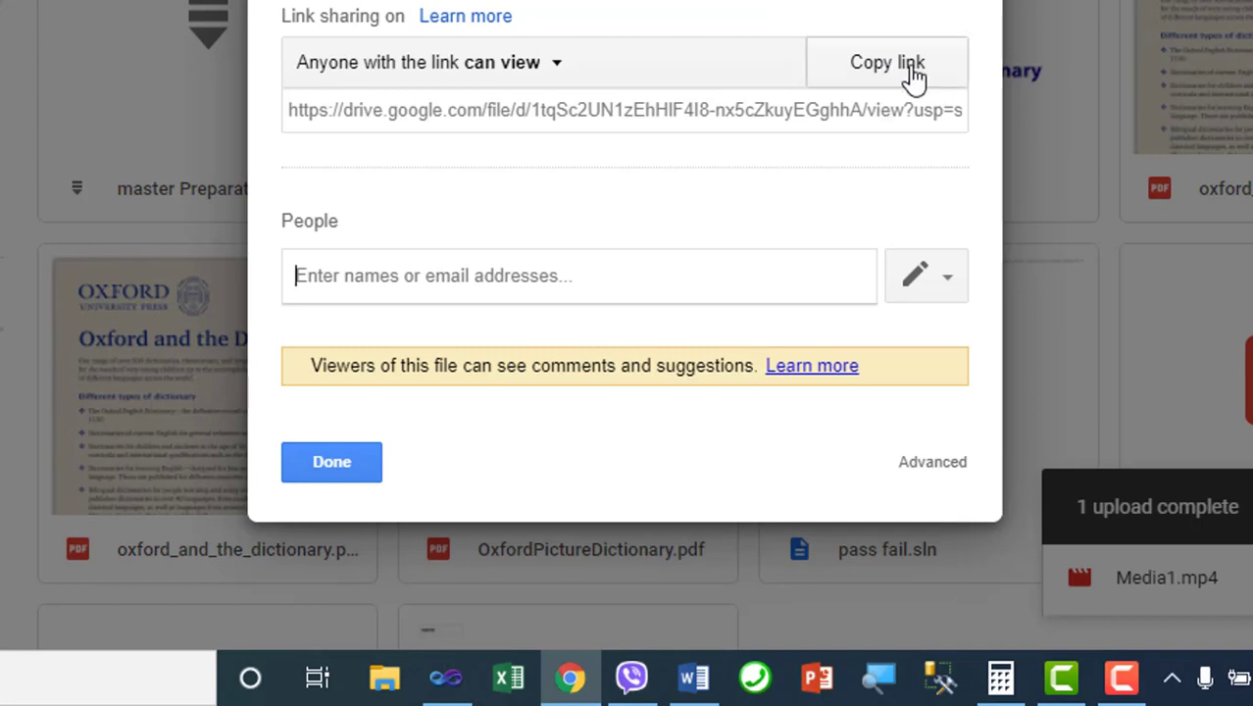
left_click(902, 83)
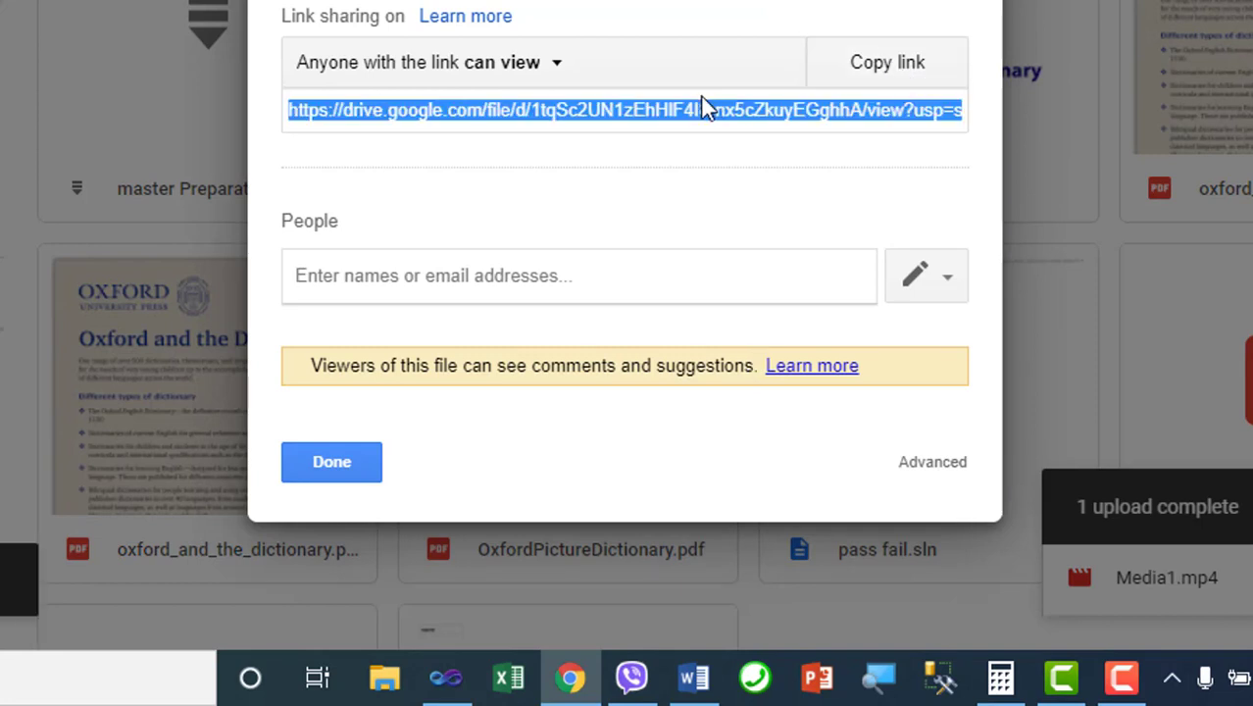
left_click(478, 276)
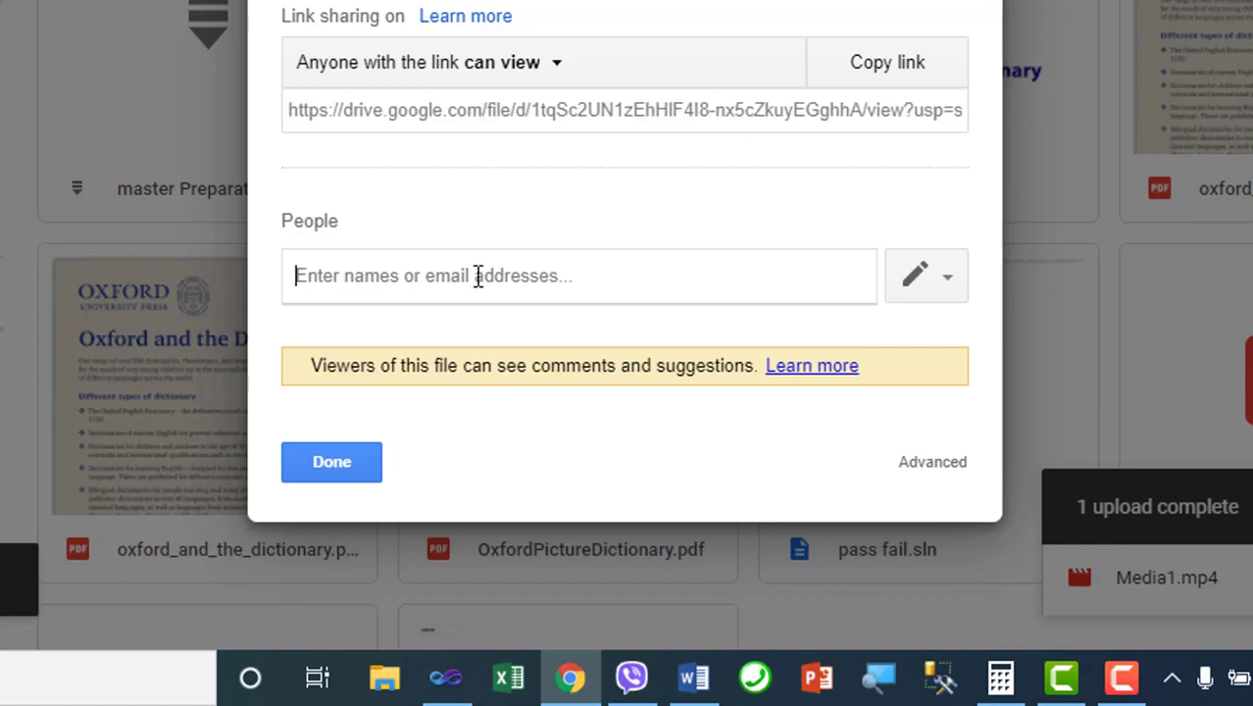
left_click(338, 468)
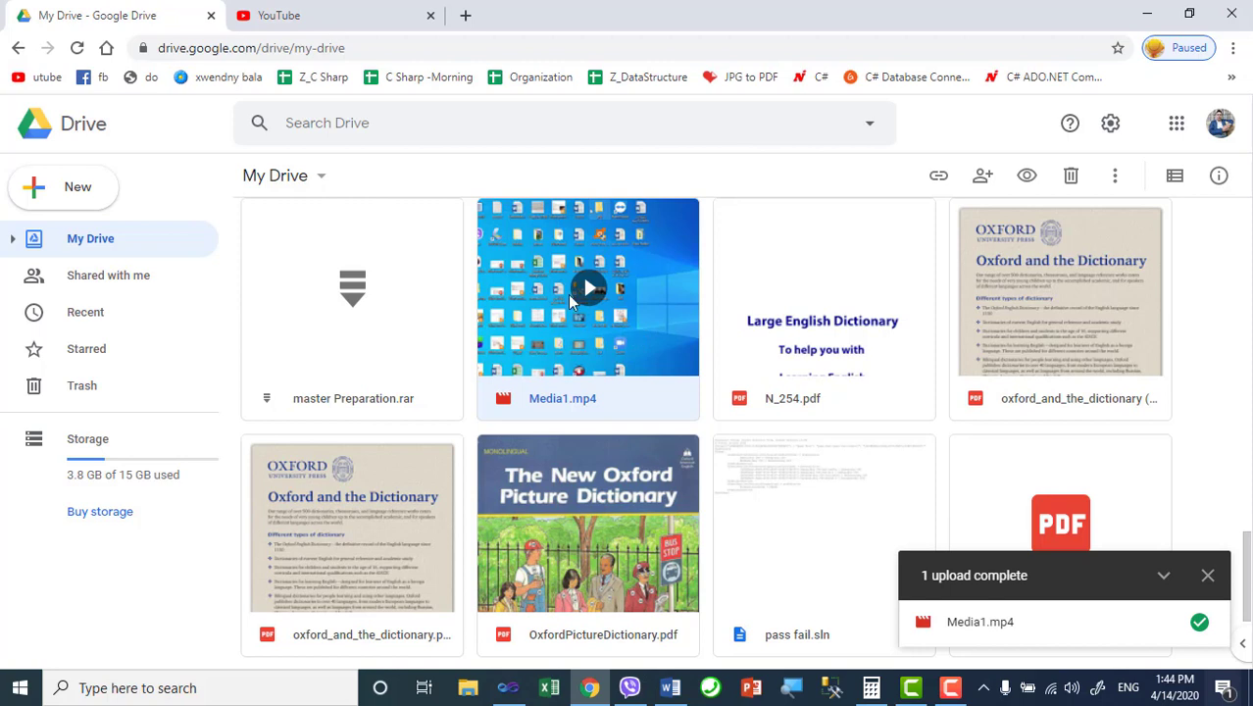
Search for salahaddin in a new tab and open the SUE Academics profile login page.
left_click(466, 15)
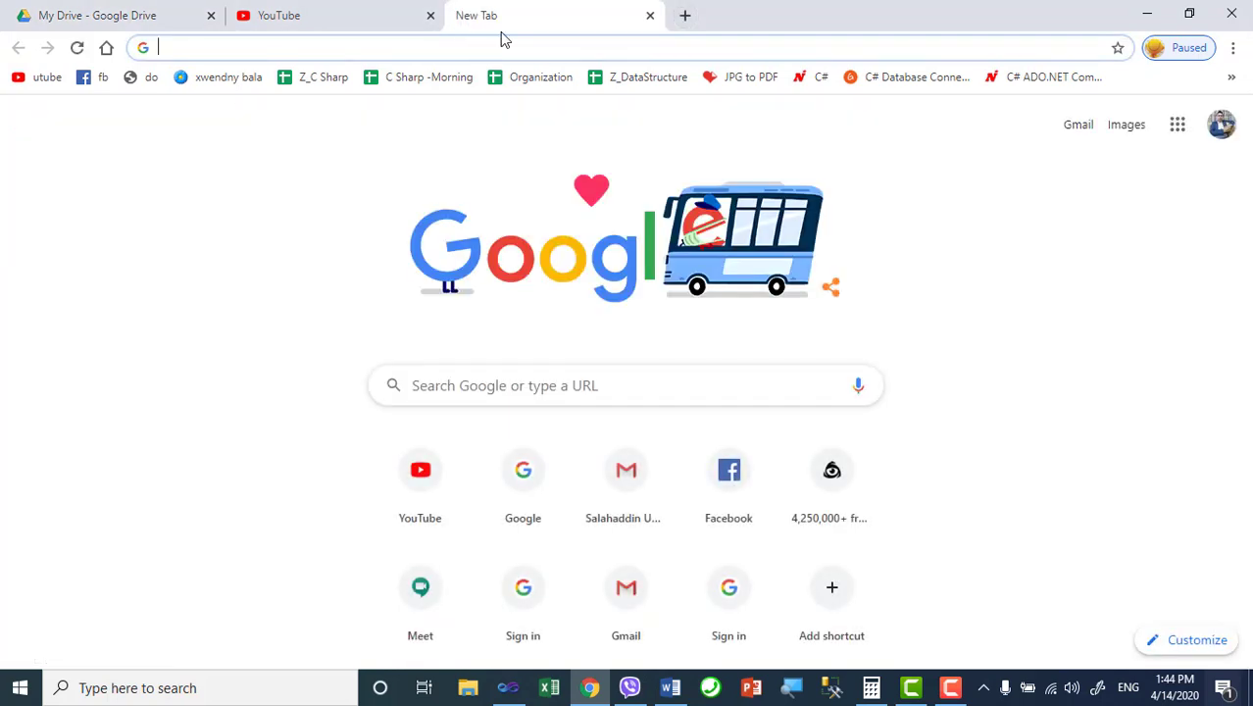
type("s")
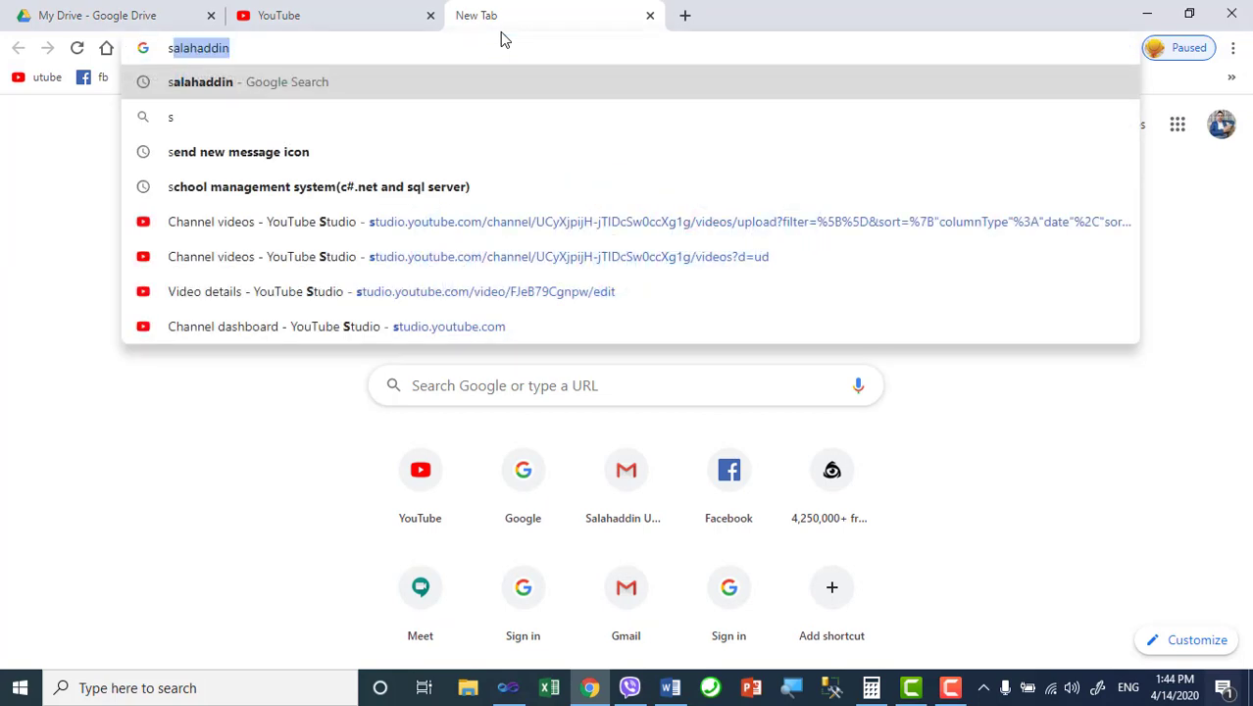
type("al")
key("Return")
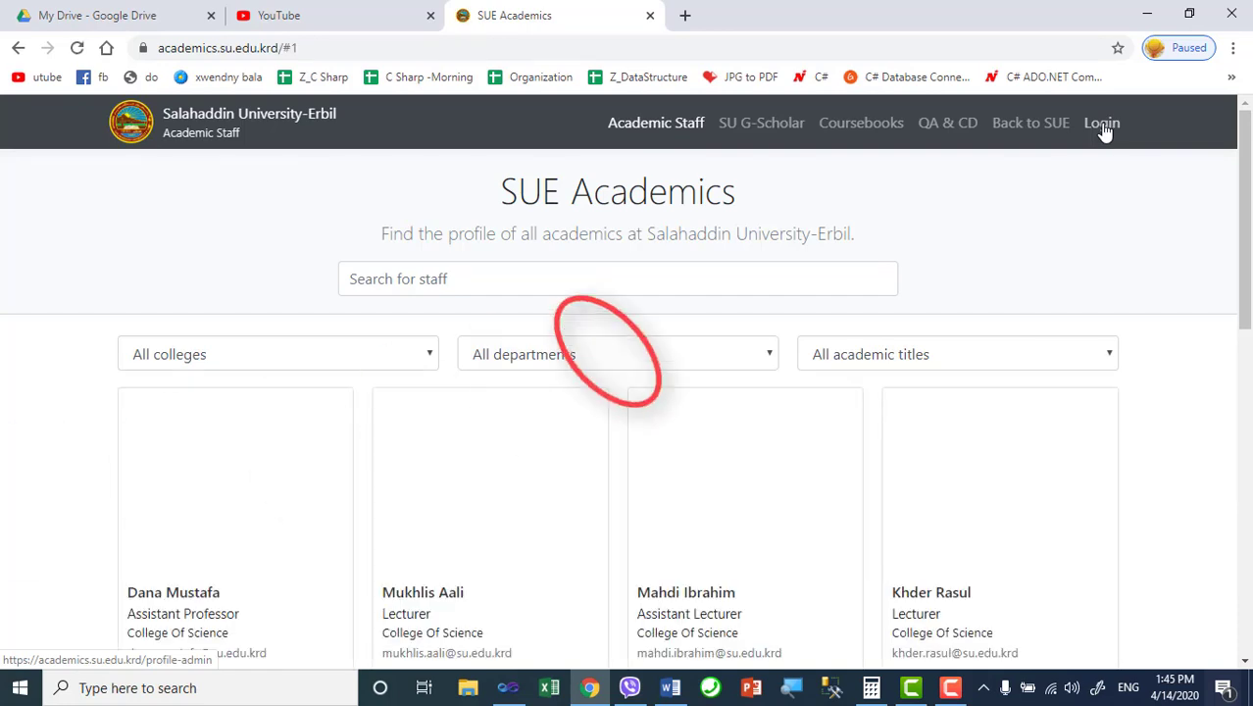
left_click(1101, 126)
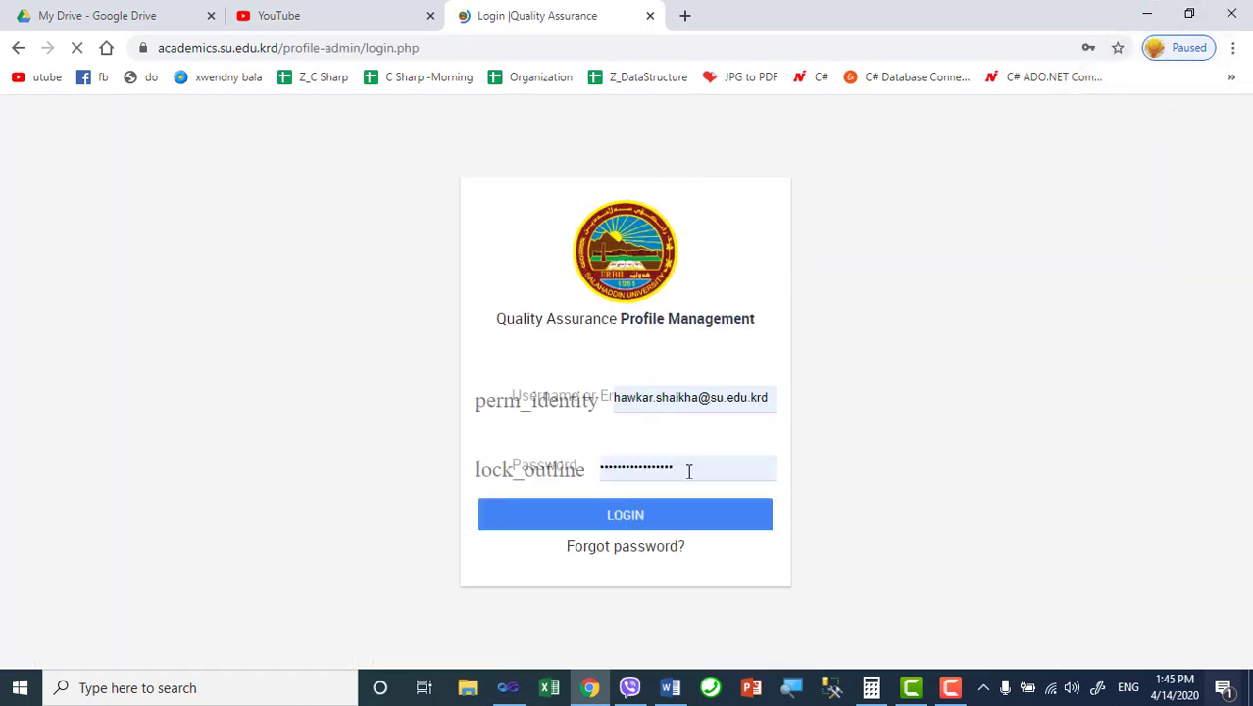
double_click(667, 467)
Enter the account password, log in, and open Portfolio > Teachings.
type("*******")
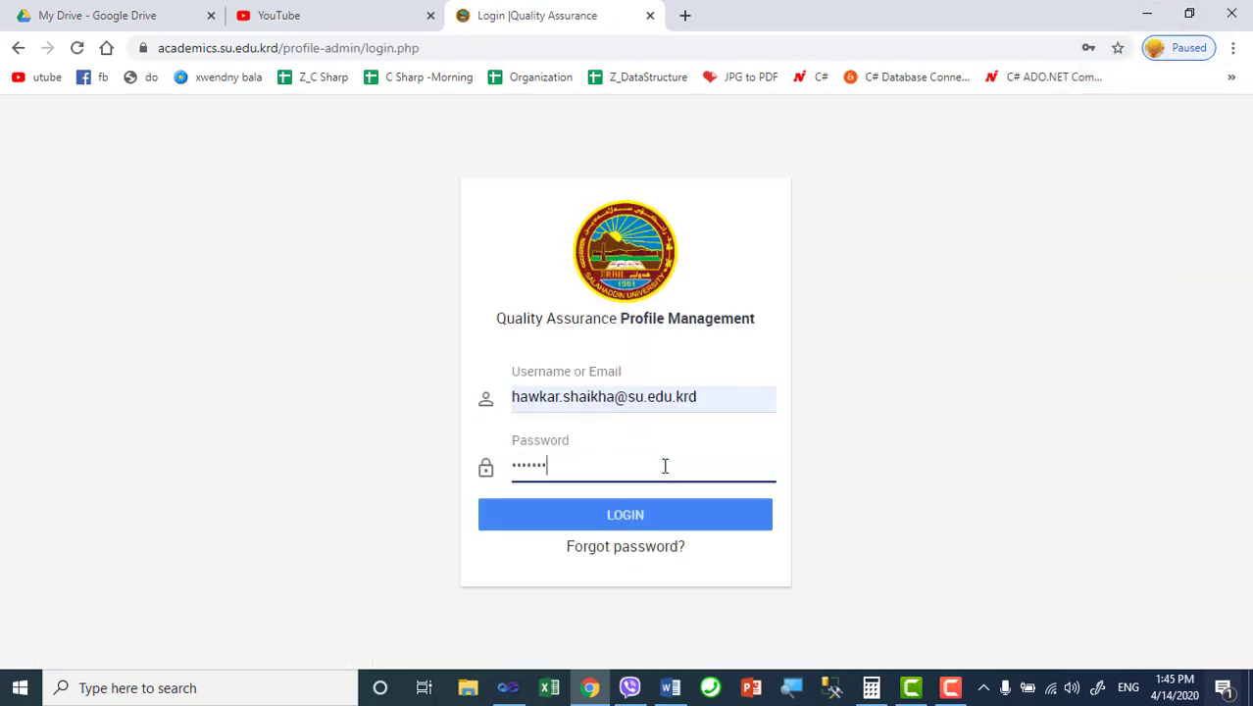
left_click(650, 519)
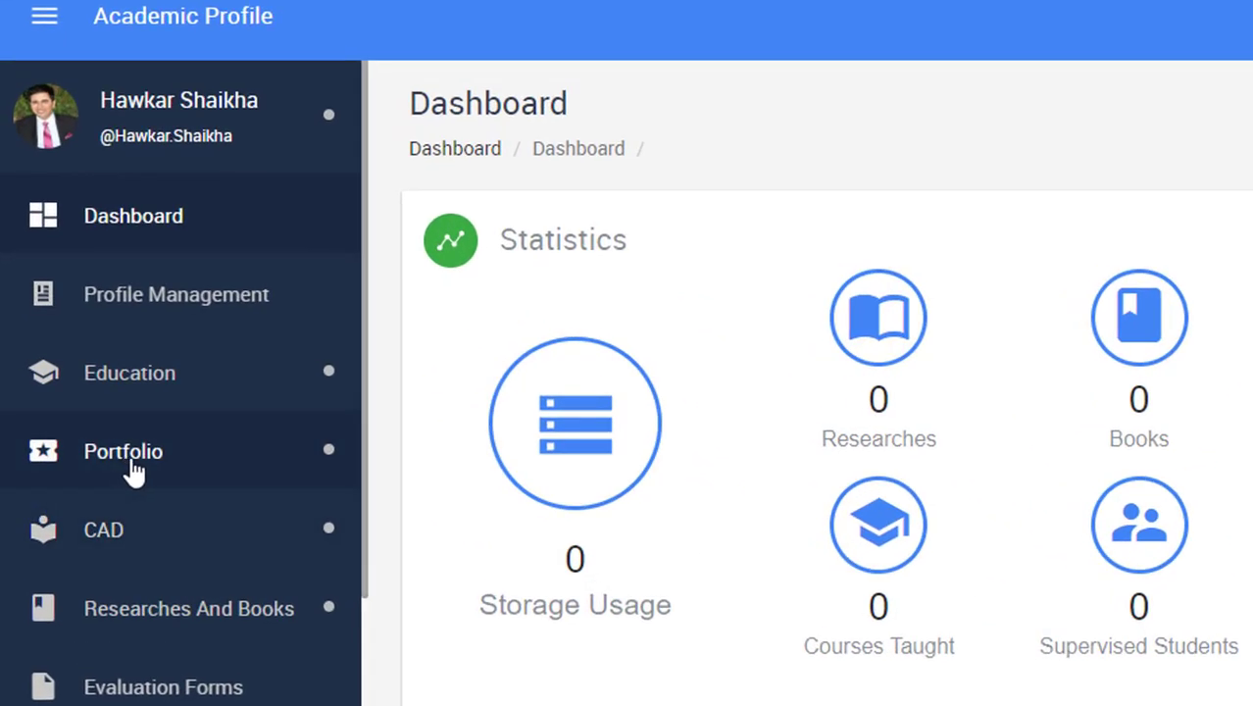
left_click(132, 470)
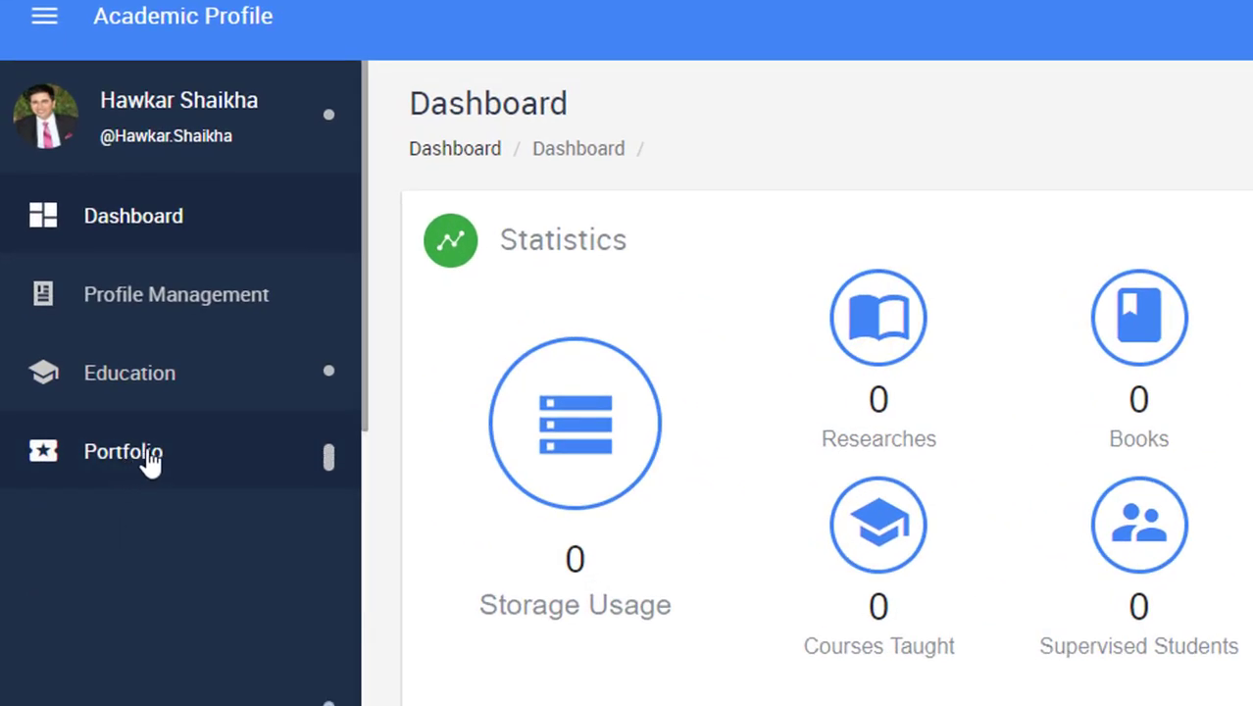
scroll(225, 478, "down", 3)
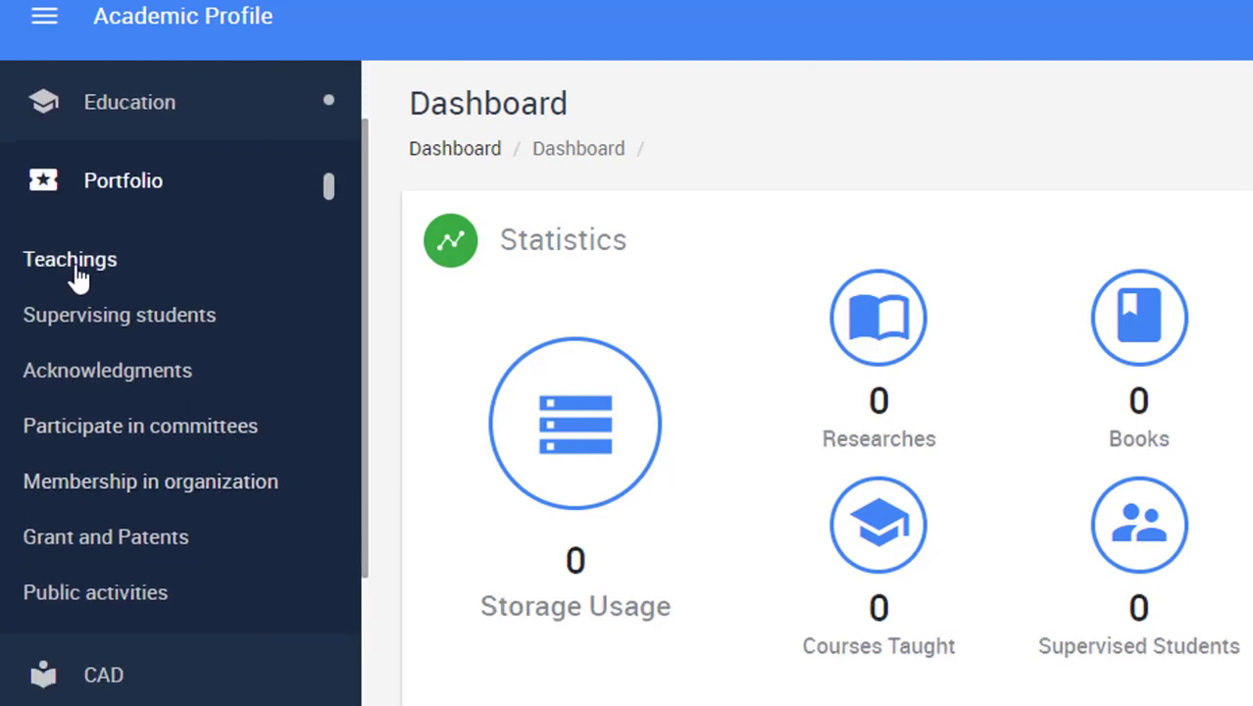
left_click(78, 271)
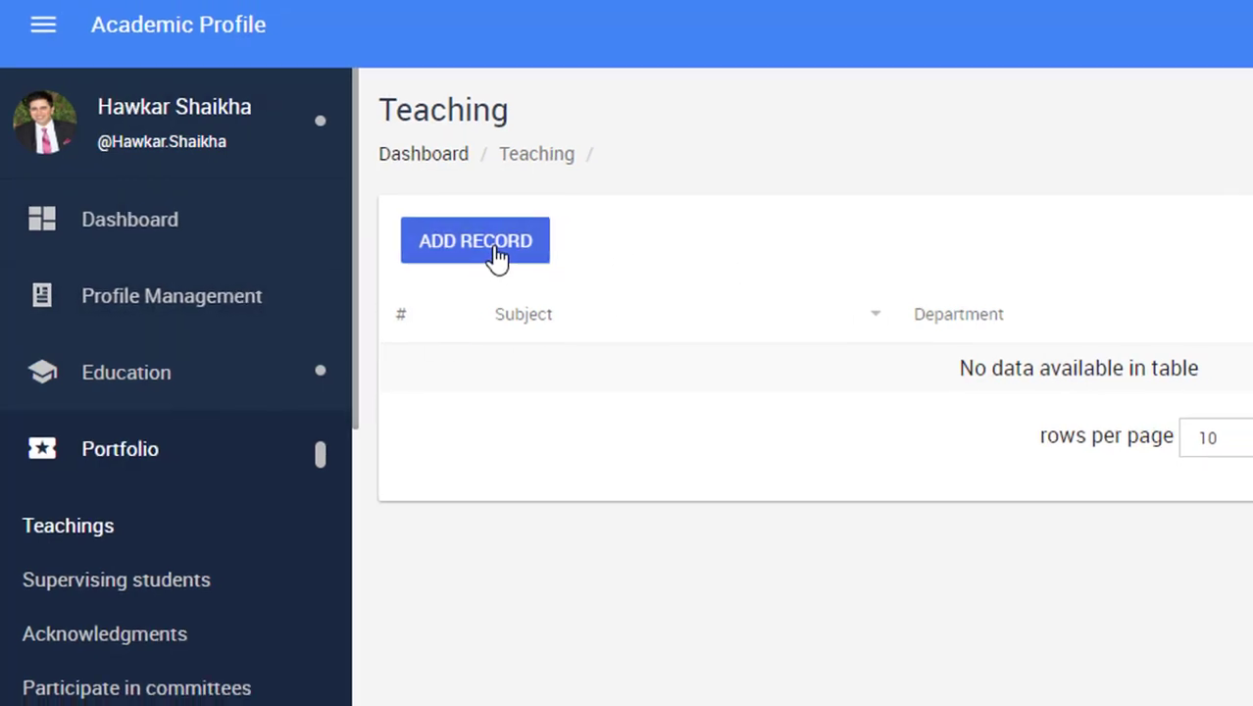
Start a new teaching record: Computer organization, Computer department, Undergraduate, First stage.
left_click(500, 255)
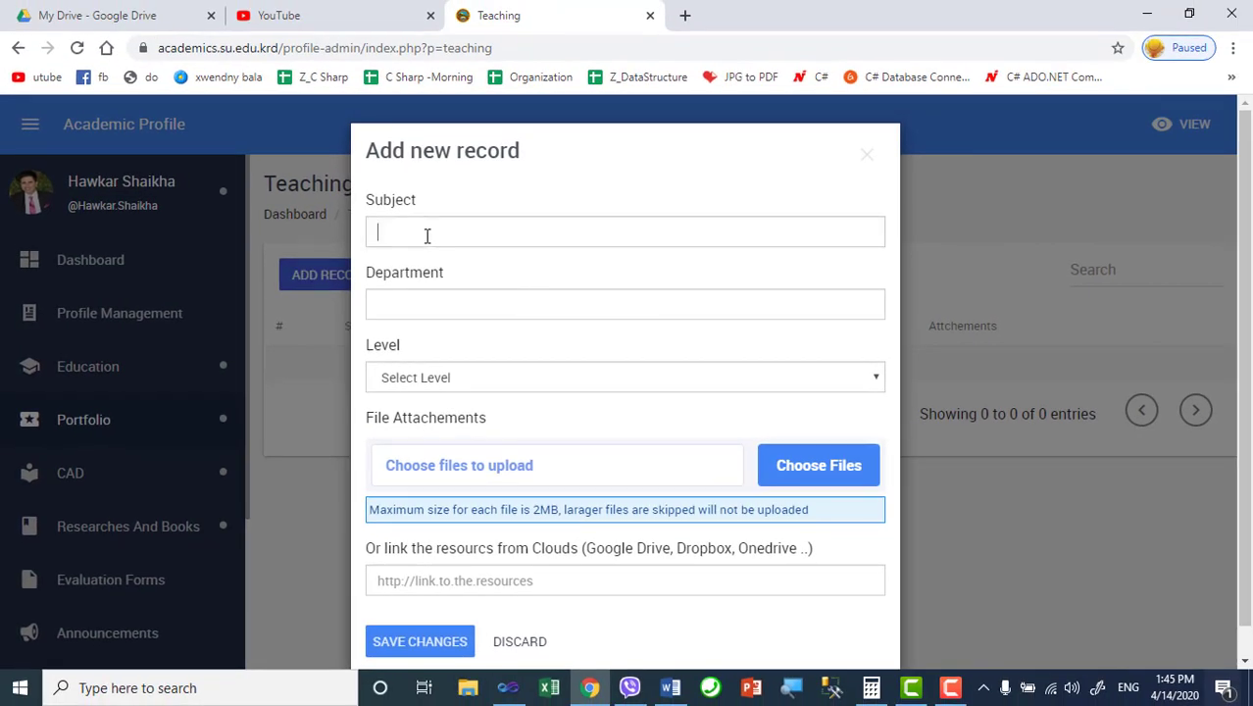
type("Co")
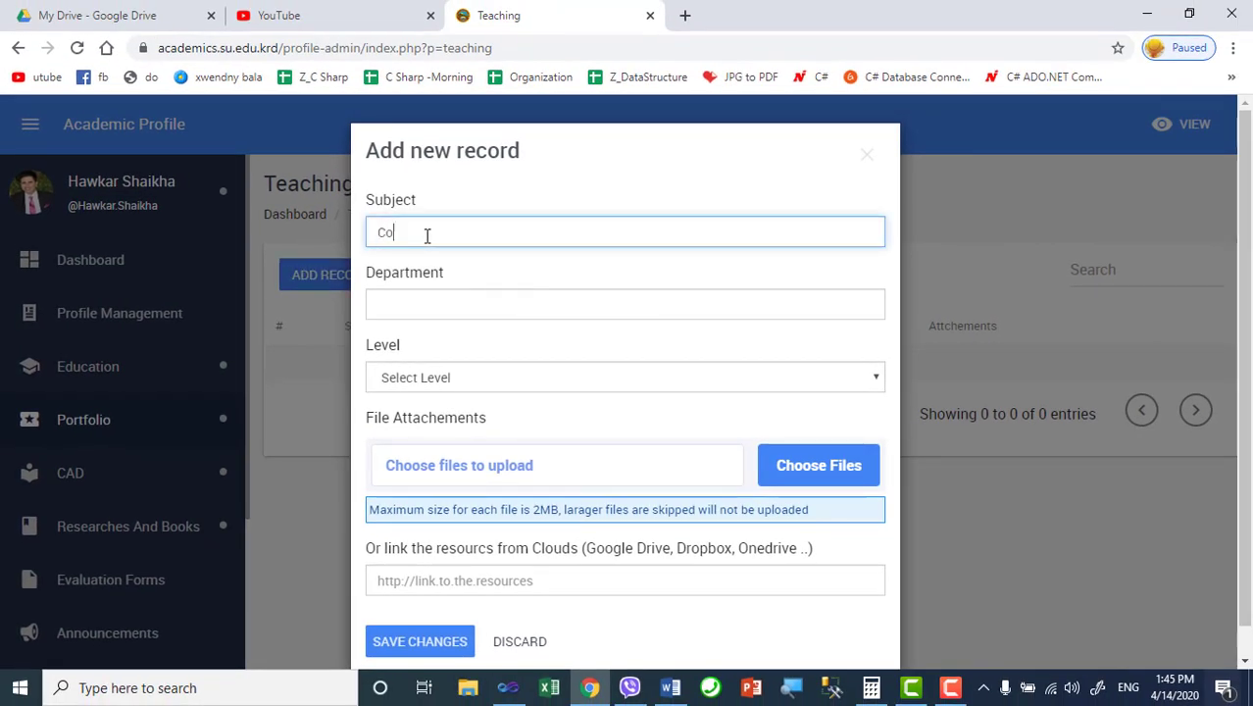
type("mputer organization")
left_click(458, 310)
type("Computer")
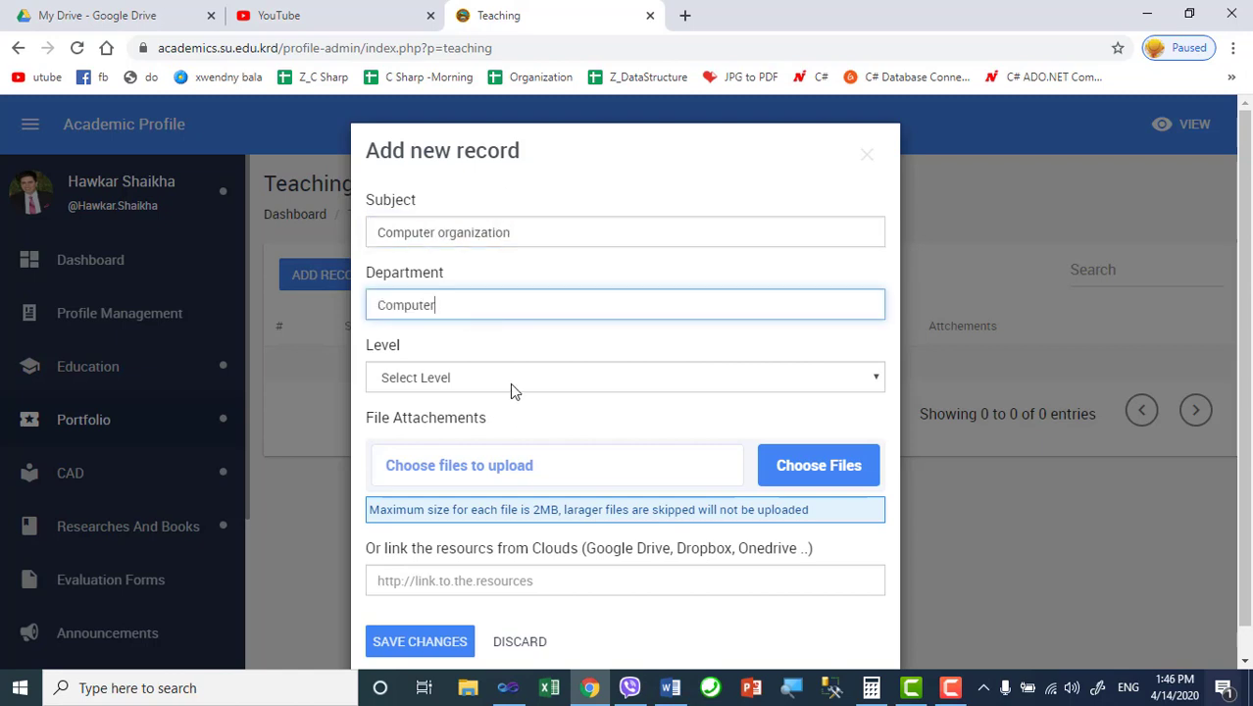
left_click(510, 382)
left_click(476, 451)
scroll(512, 442, "down", 1)
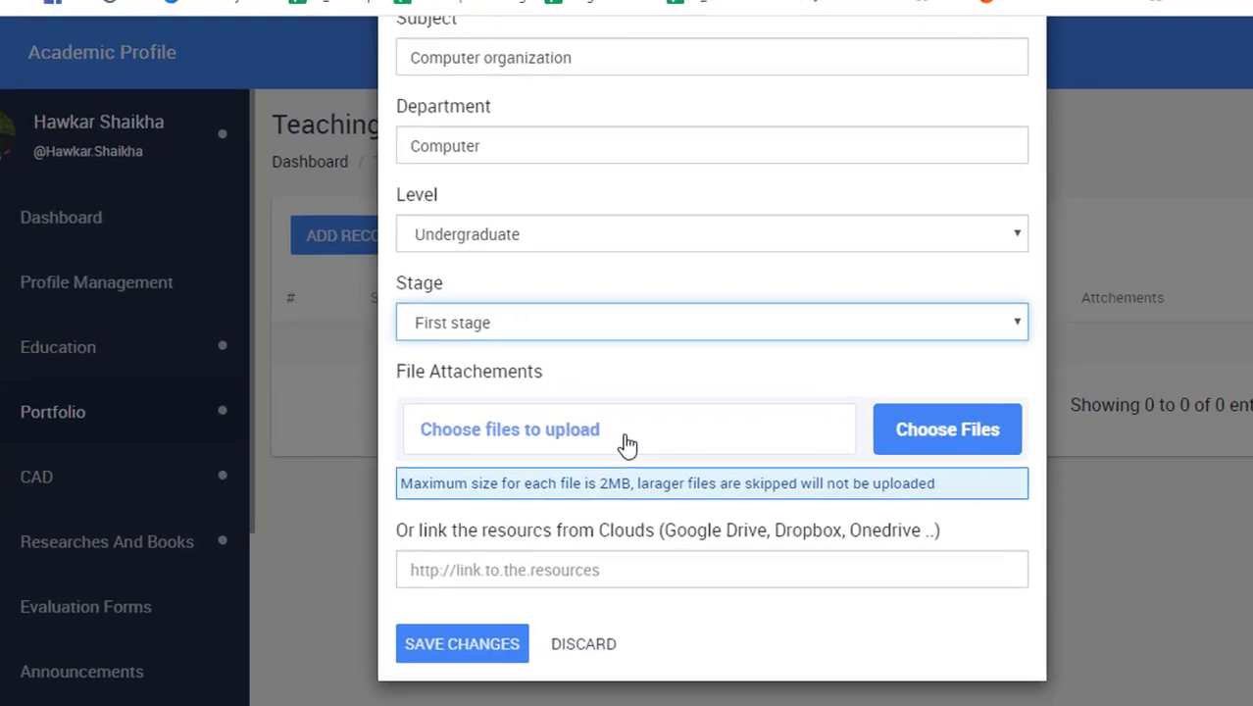
Paste the Drive share link into the cloud resource link field and save the record.
left_click(628, 584)
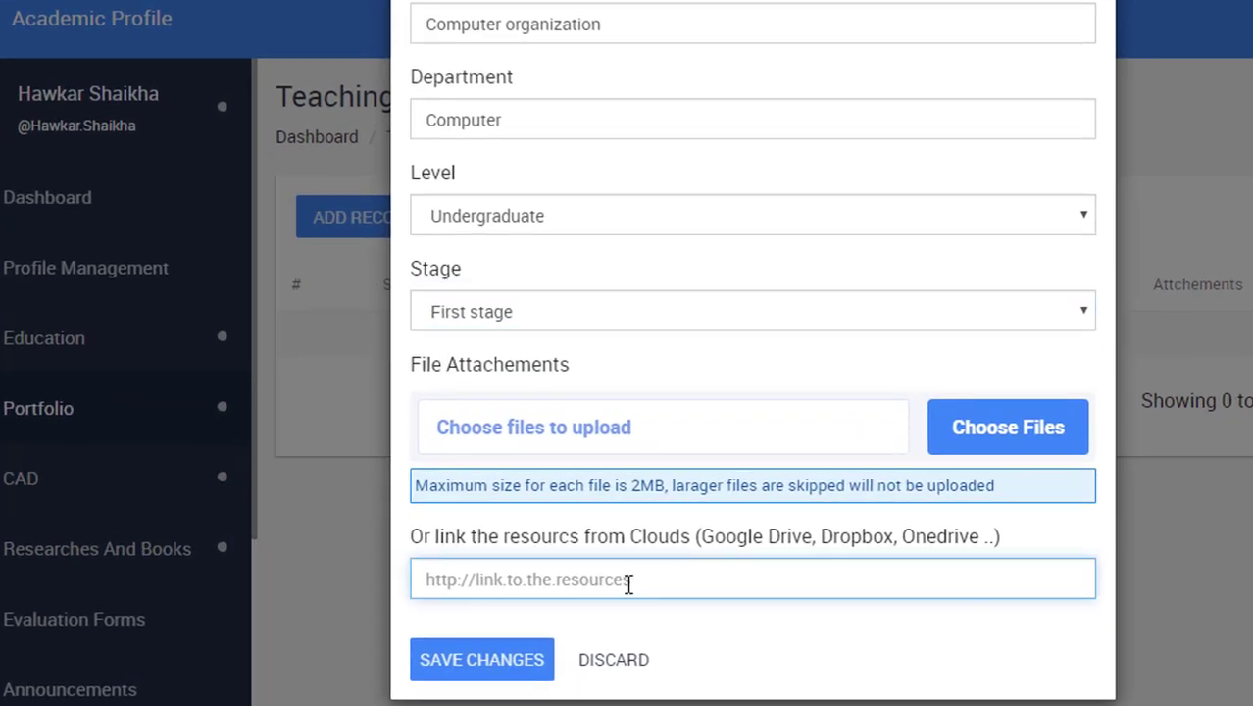
key("ctrl+v")
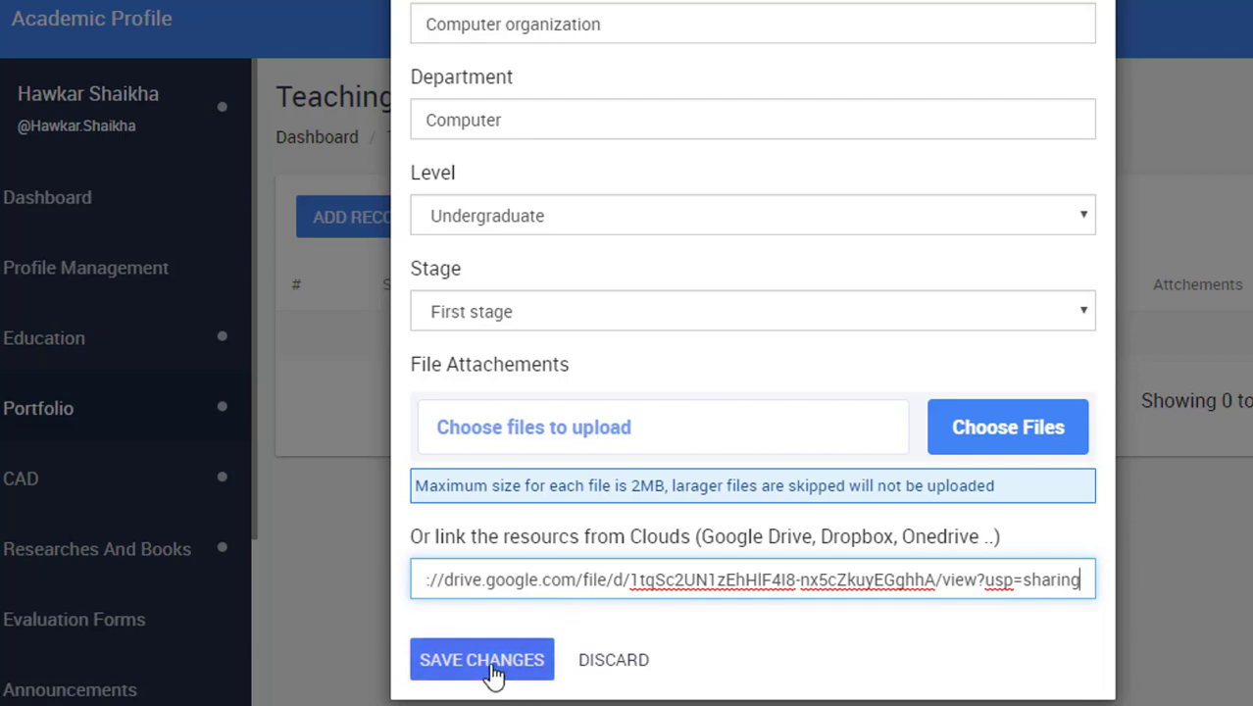
left_click(479, 675)
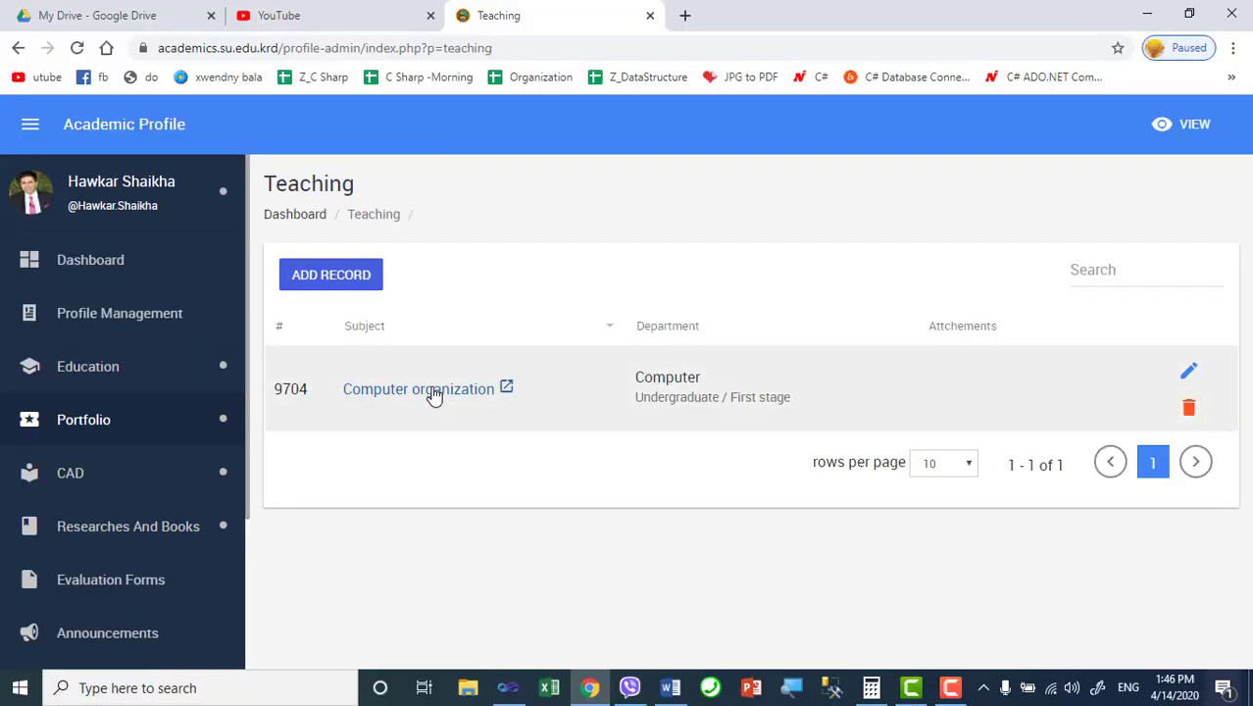
Check the public profile's Computer organization entry and its linked Drive video, then return to the Teaching page.
left_click(1169, 127)
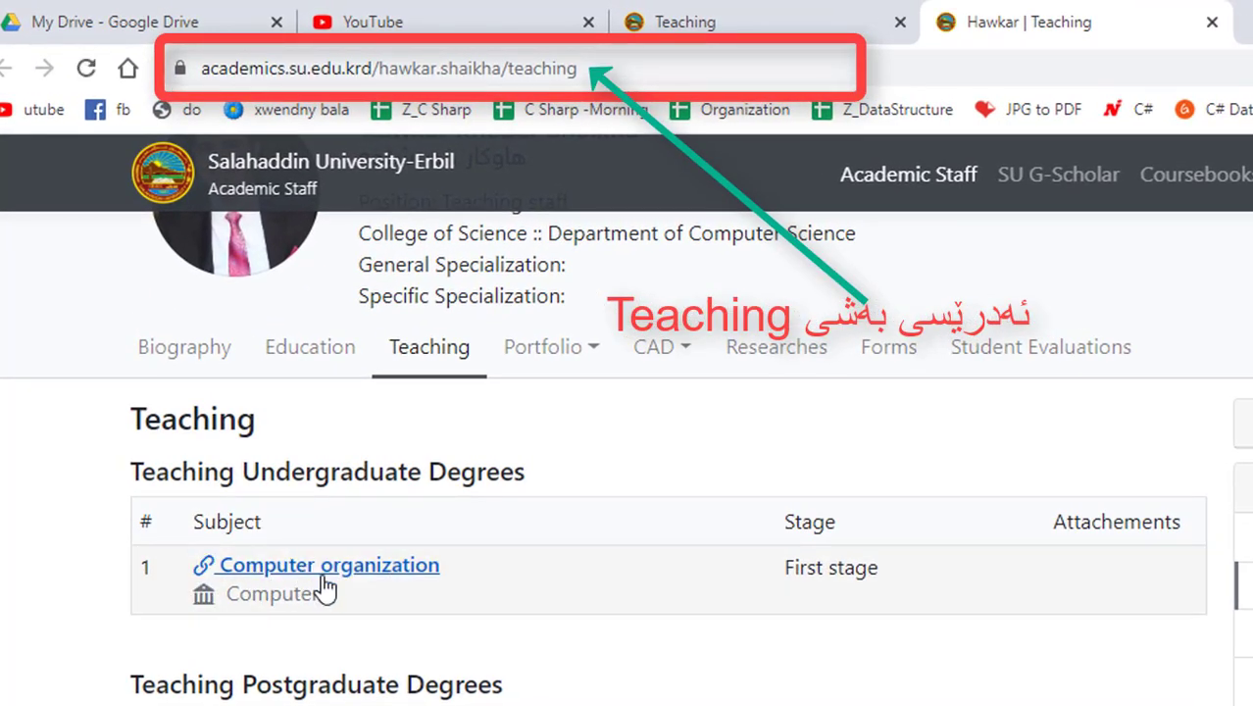
left_click(392, 566)
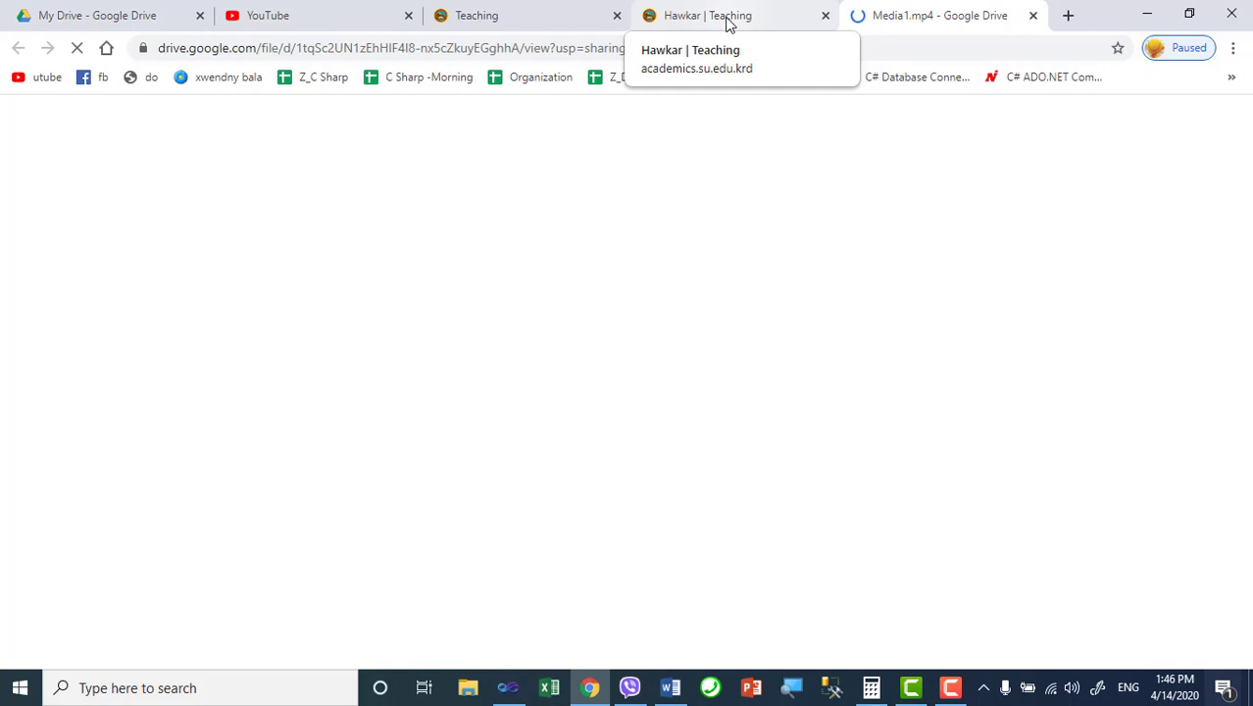
left_click(725, 21)
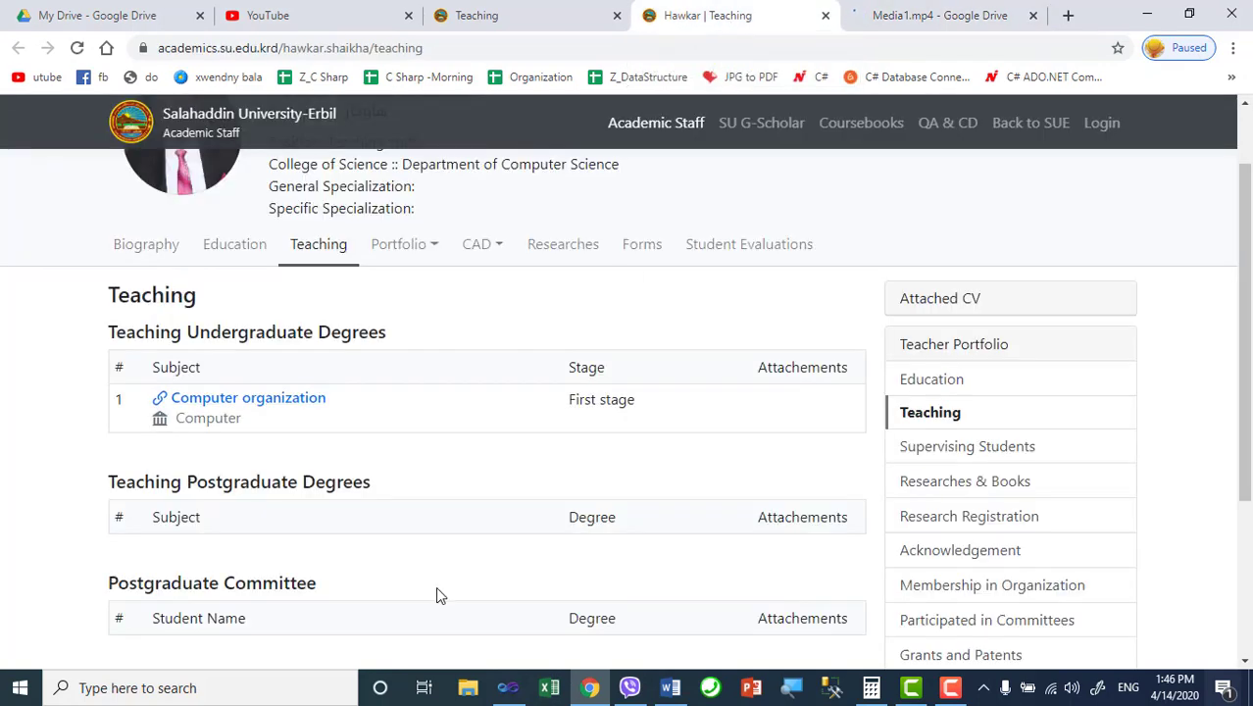
scroll(438, 424, "up", 1)
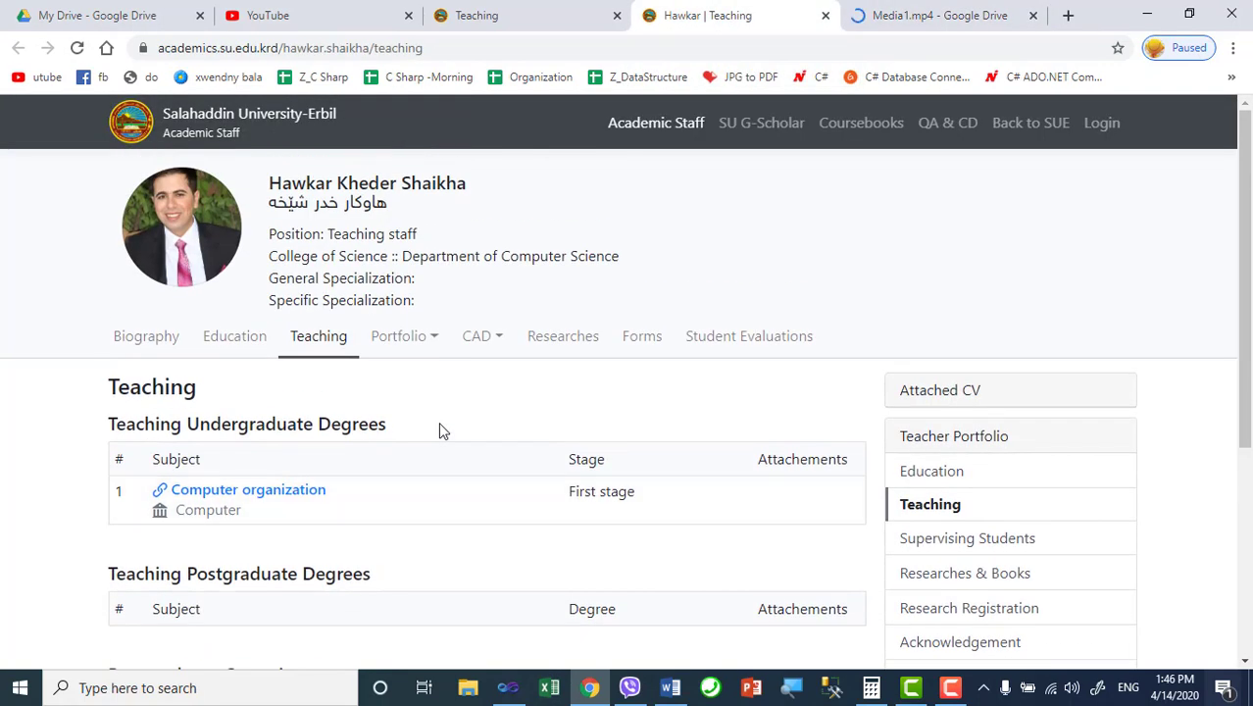
scroll(438, 421, "down", 1)
scroll(439, 421, "up", 1)
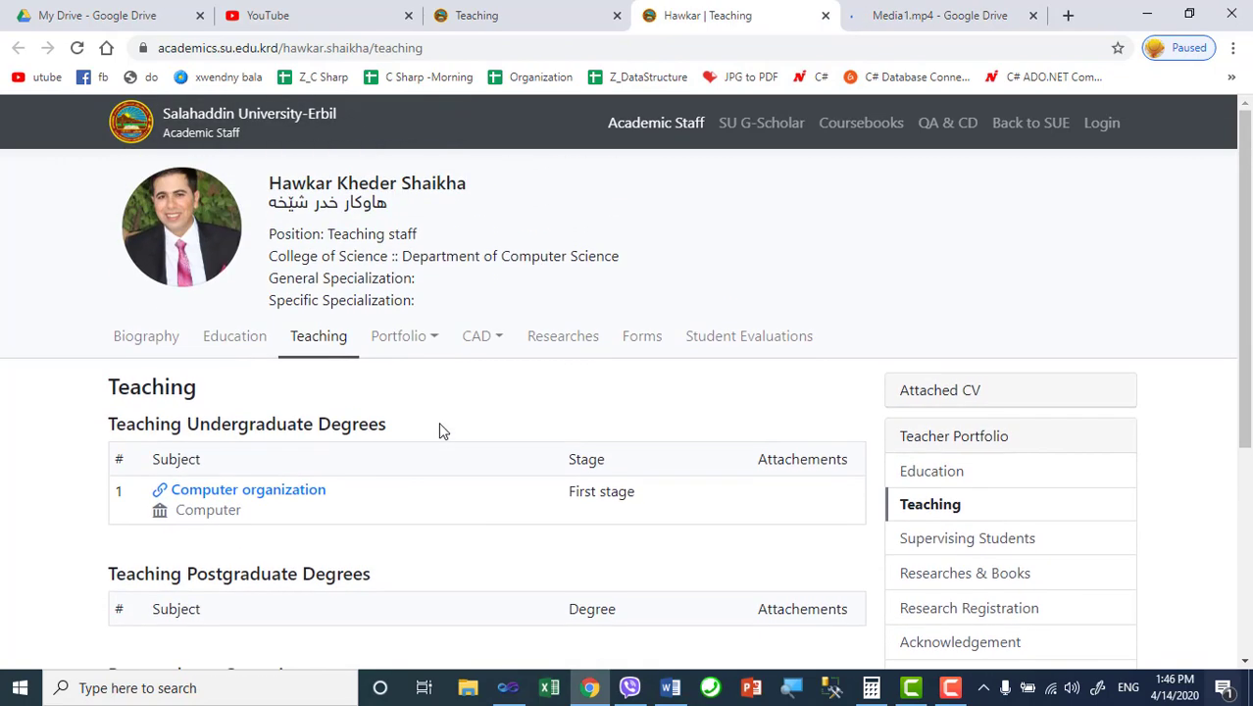